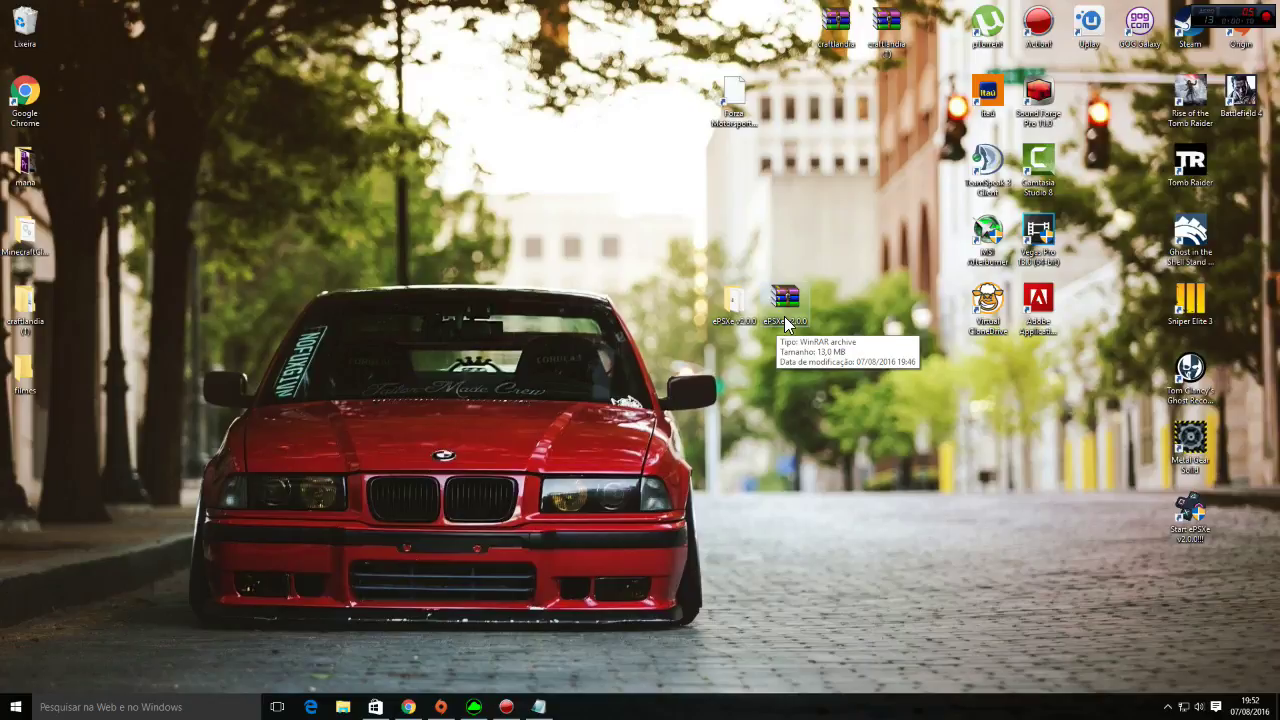
Switch to Chrome and examine the Jheberg and 4shared download pages for ePSXe v2.0.0.
left_click(408, 708)
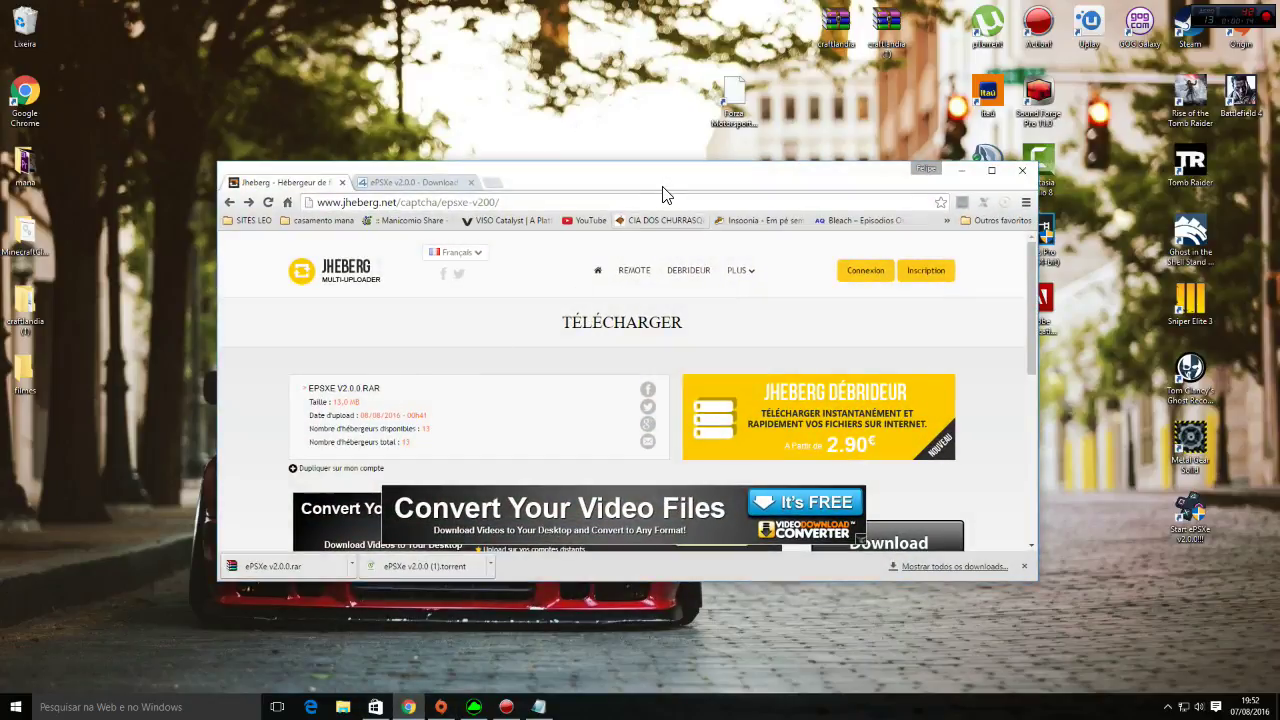
double_click(665, 178)
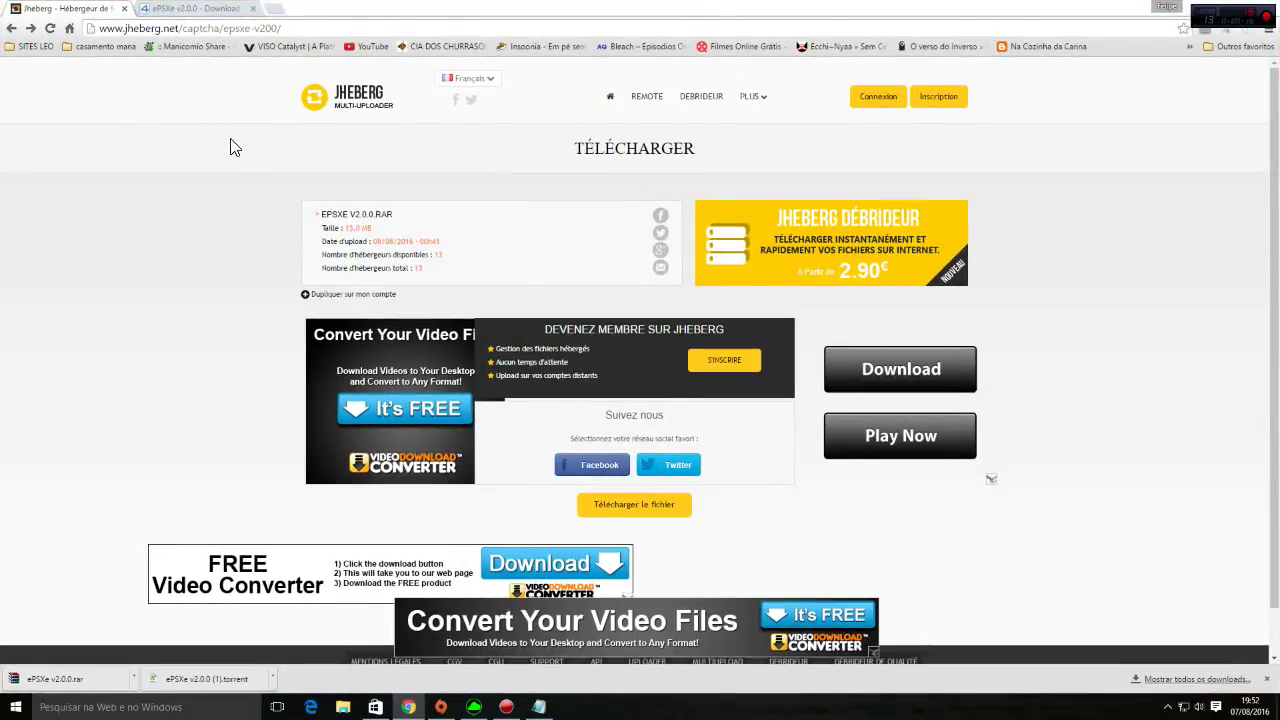
left_click(185, 8)
left_click(90, 8)
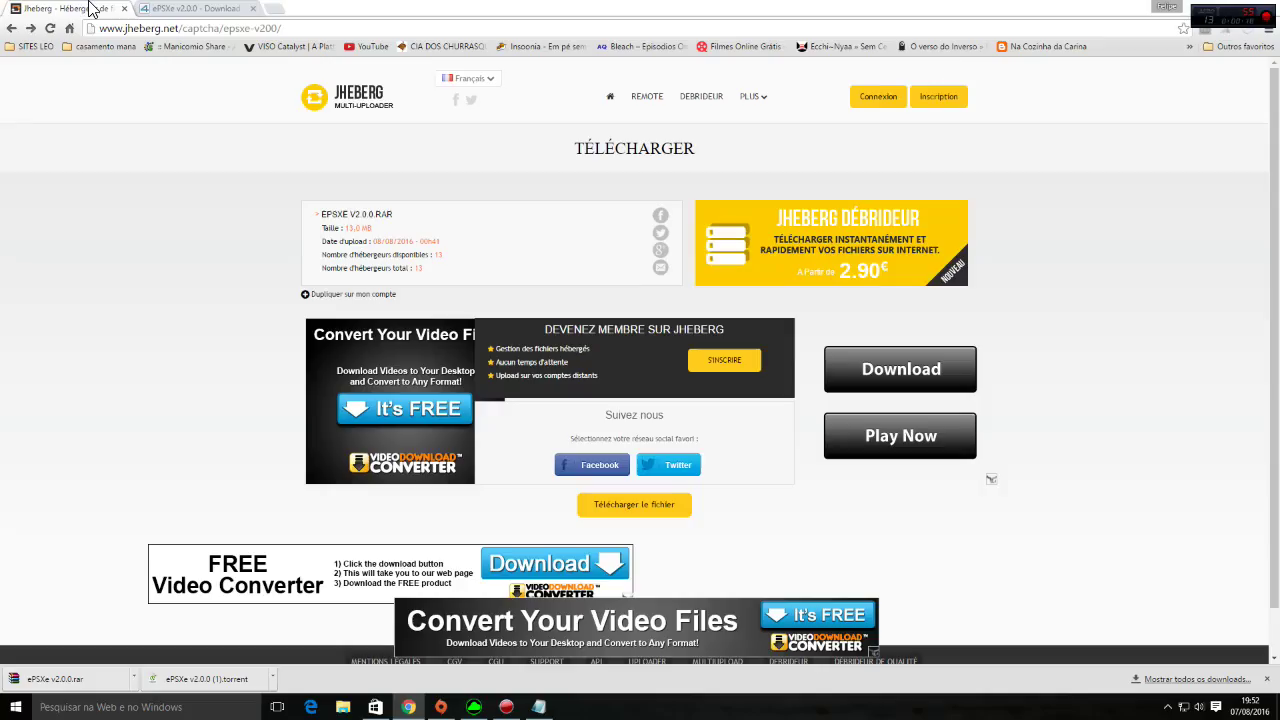
left_click(185, 8)
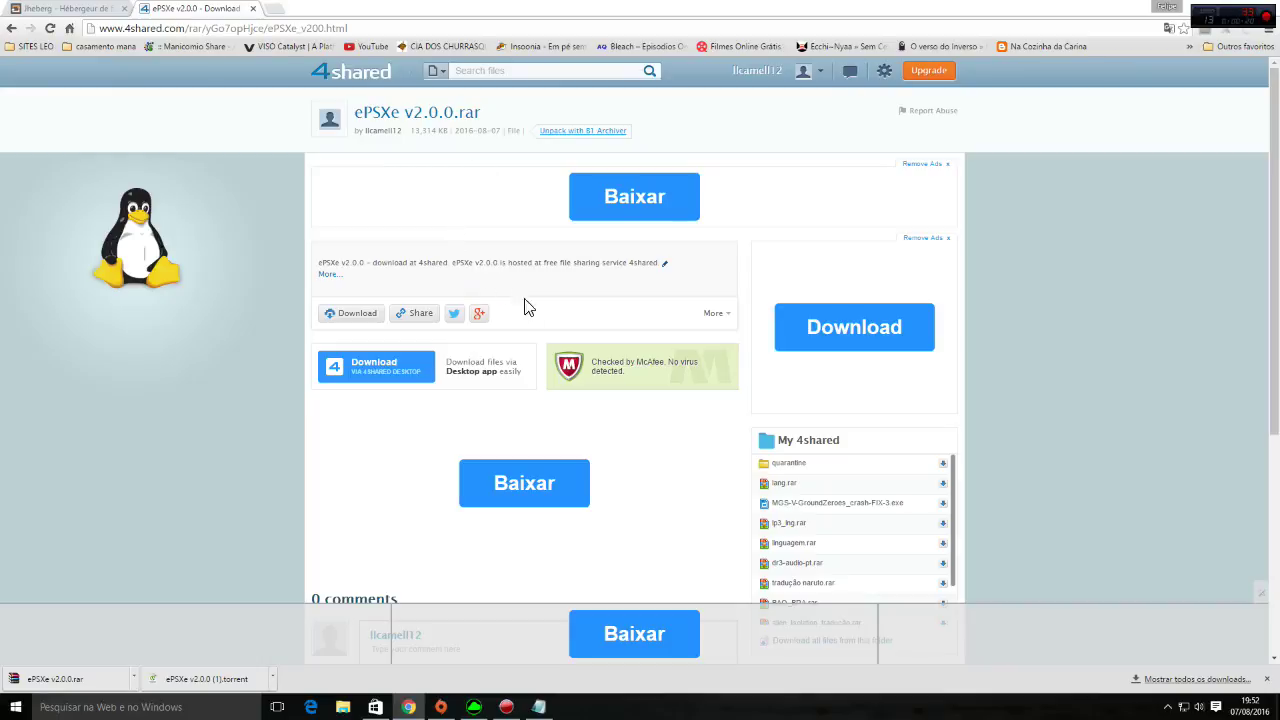
left_click(58, 8)
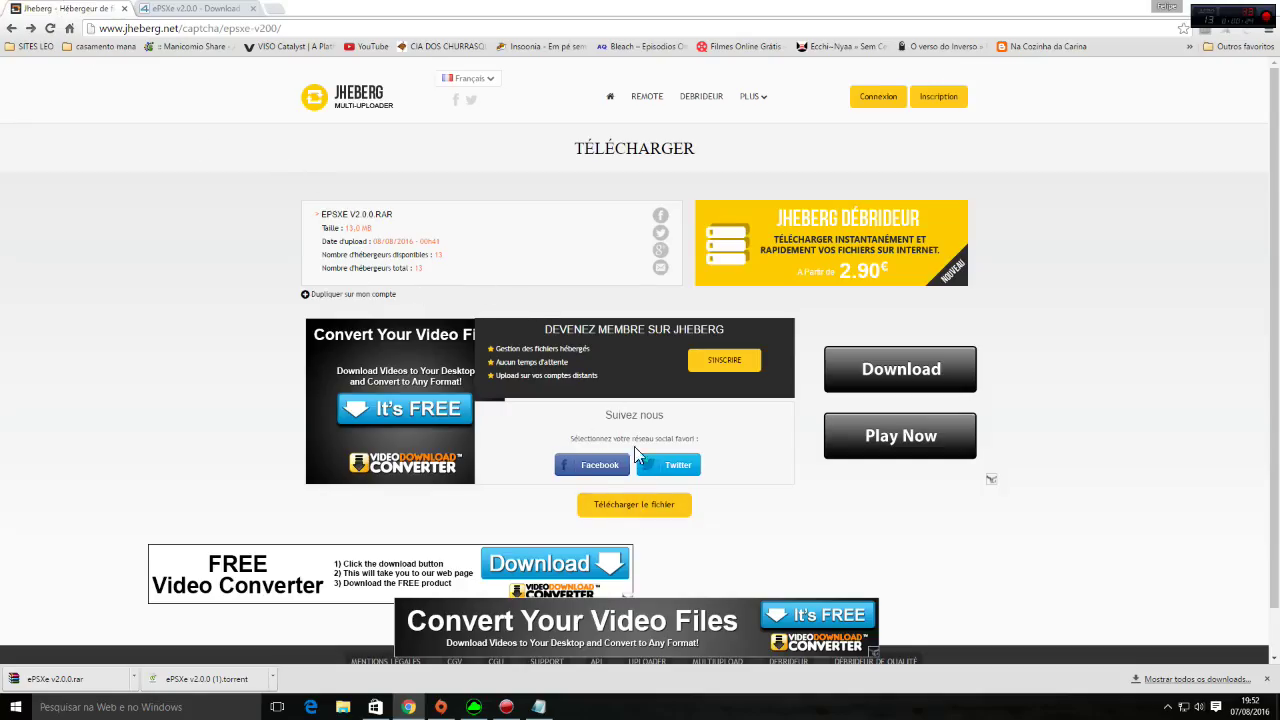
Open Jheberg's list of hosts for the ePSXe v2.0.0 archive, close the pop-up tab, and return to the desktop.
left_click(640, 514)
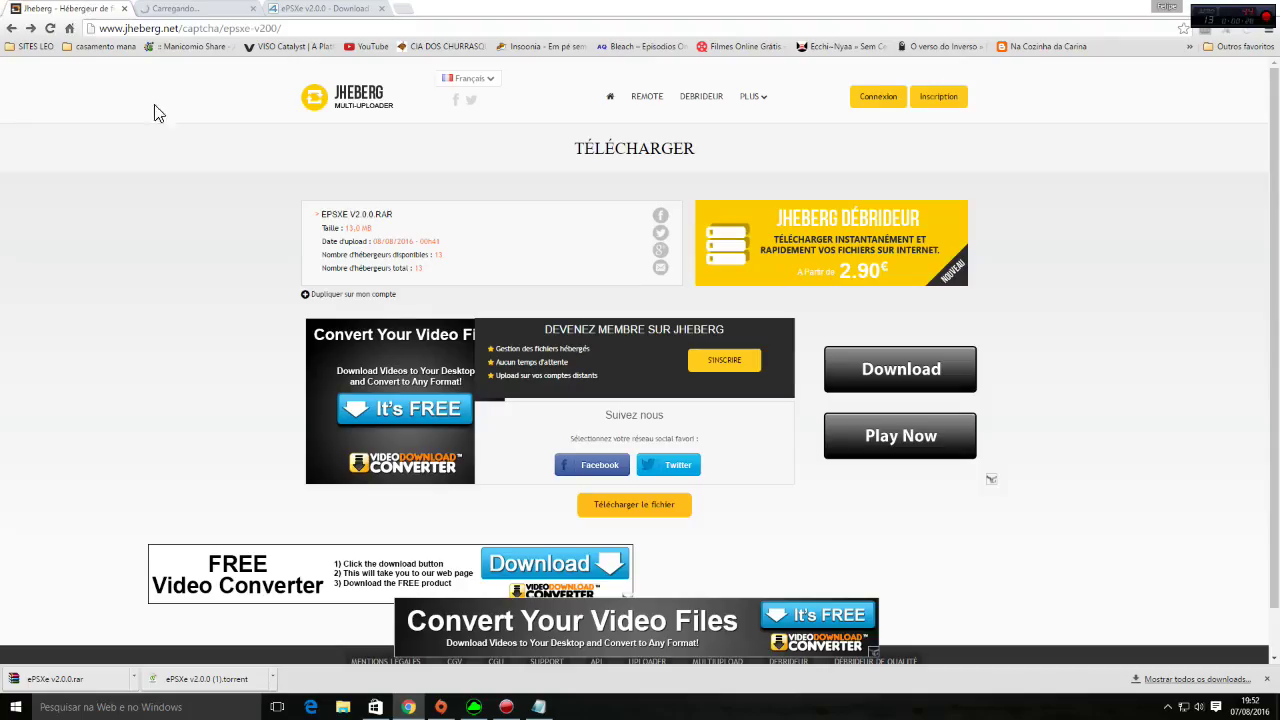
left_click(624, 510)
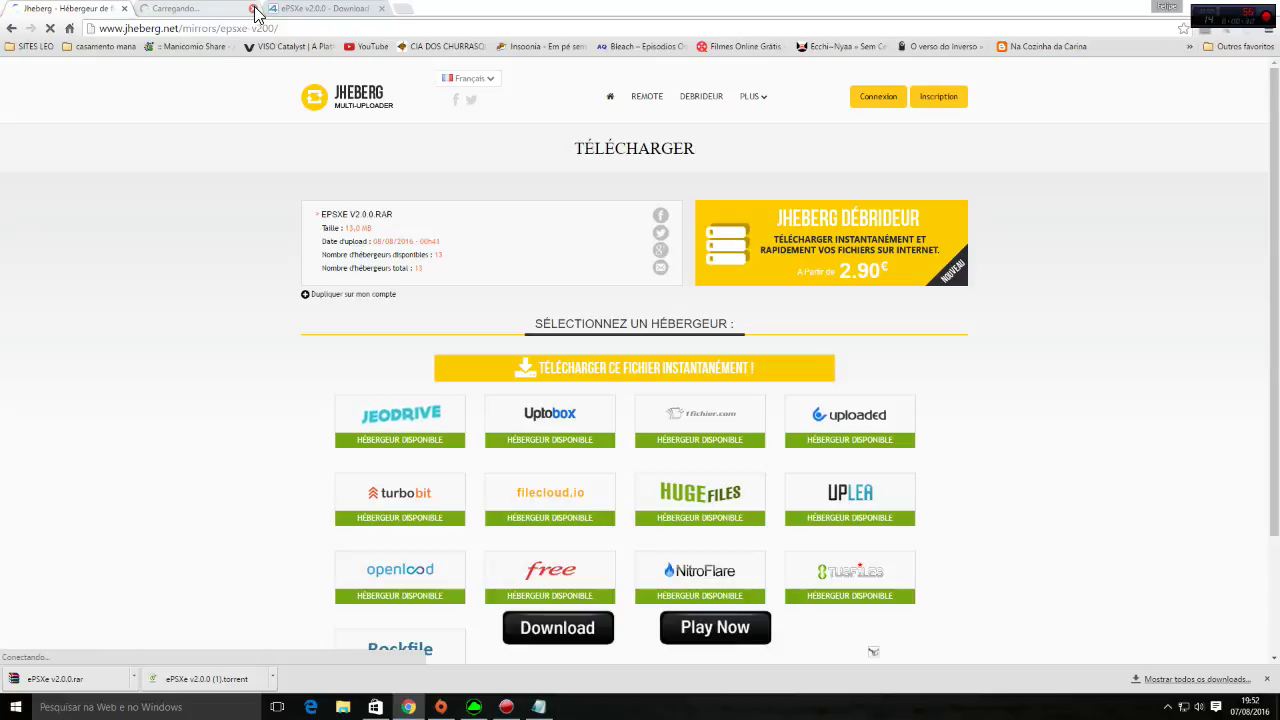
left_click(252, 8)
scroll(404, 400, "down", 3)
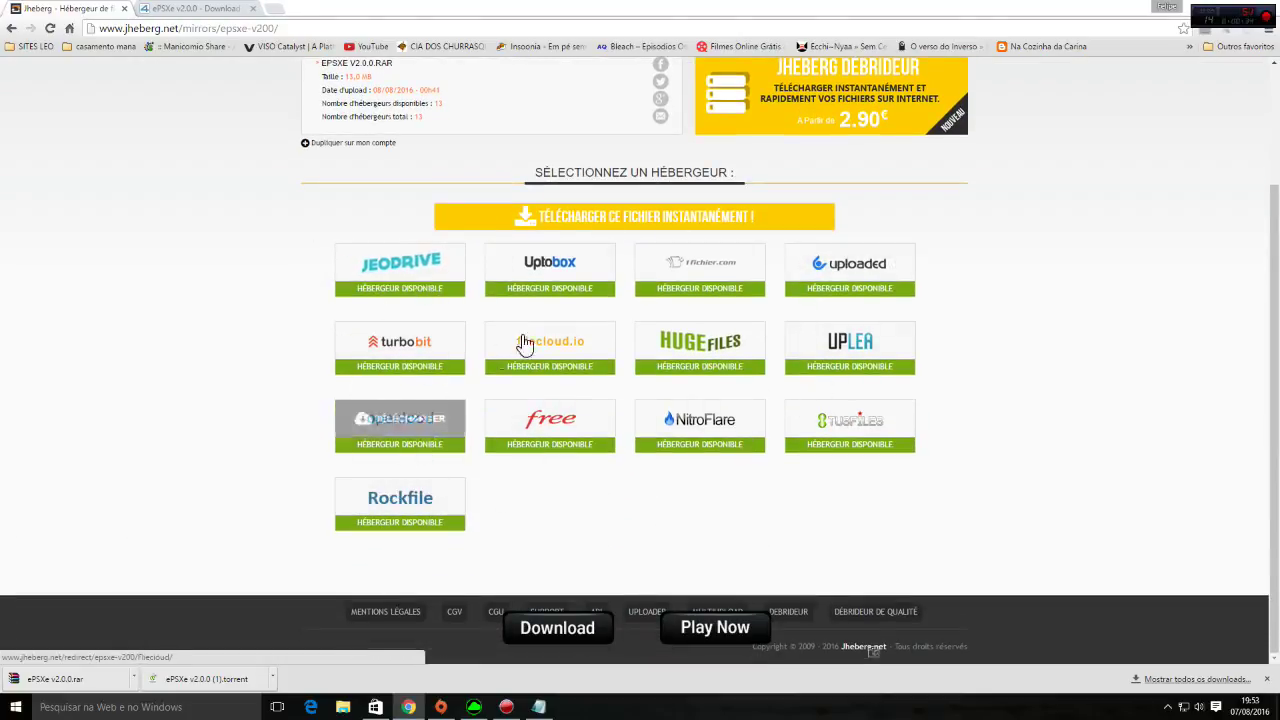
left_click(220, 9)
left_click(82, 9)
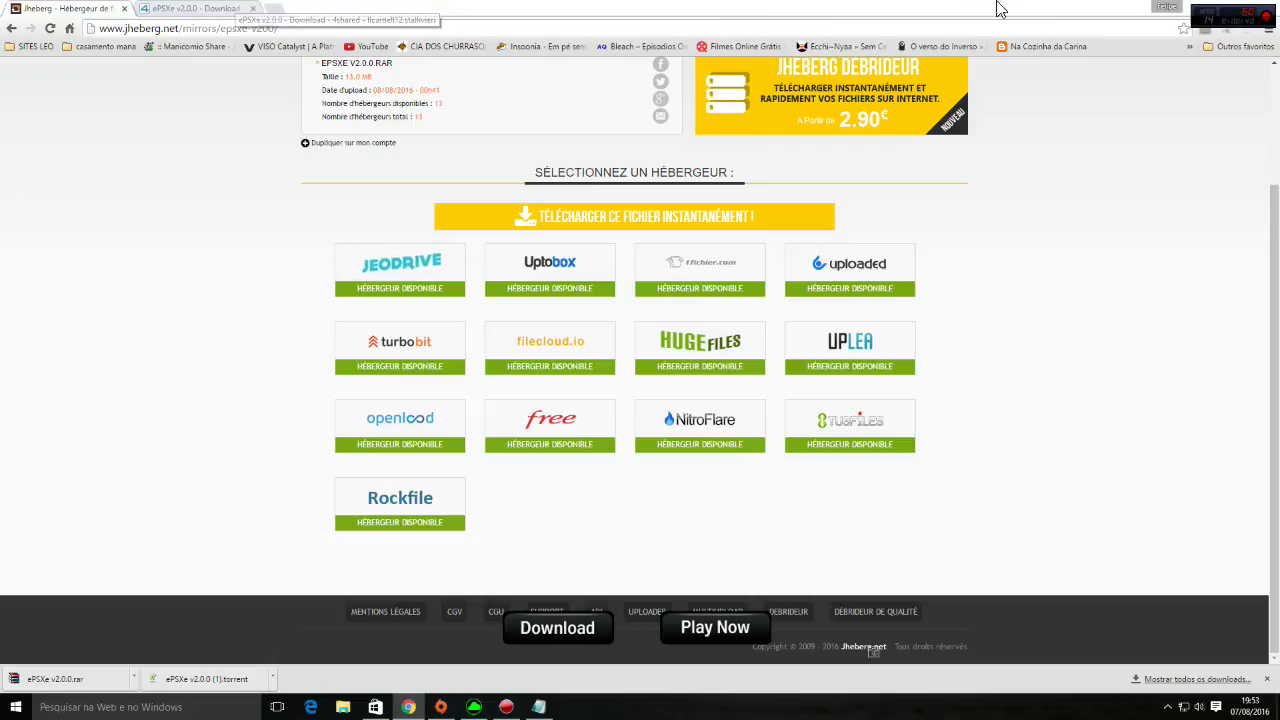
key("super+d")
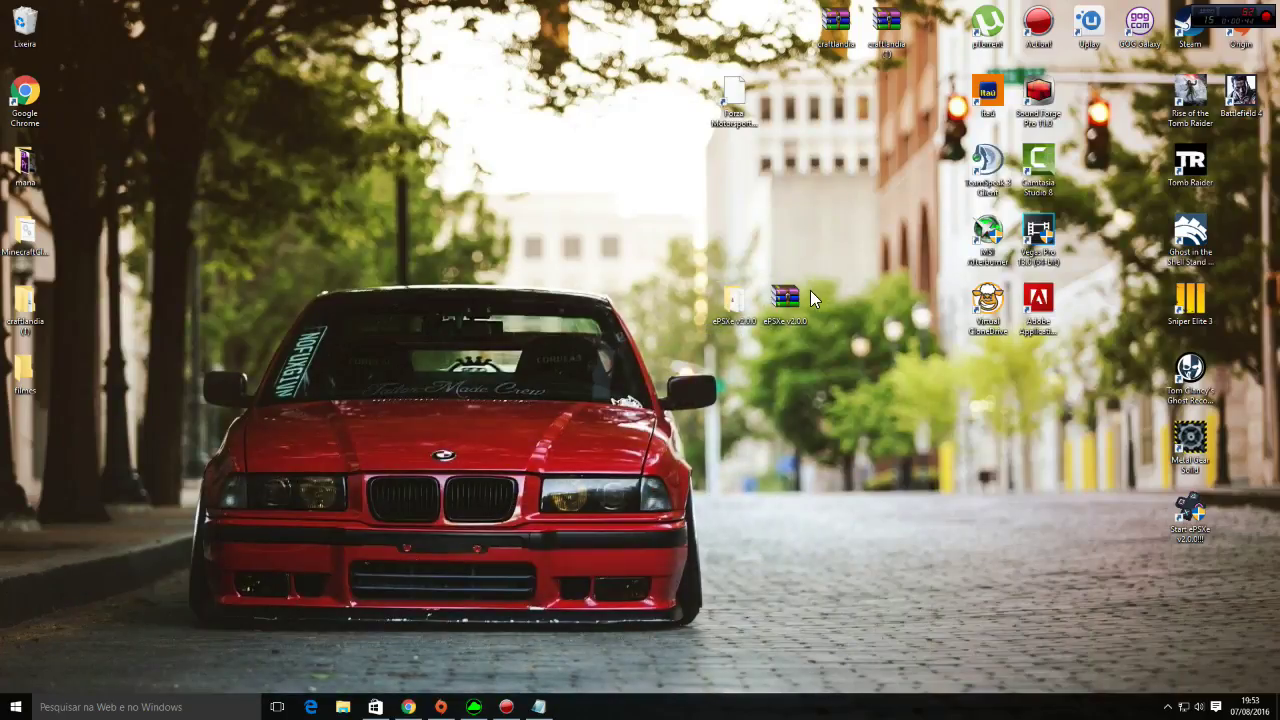
right_click(788, 302)
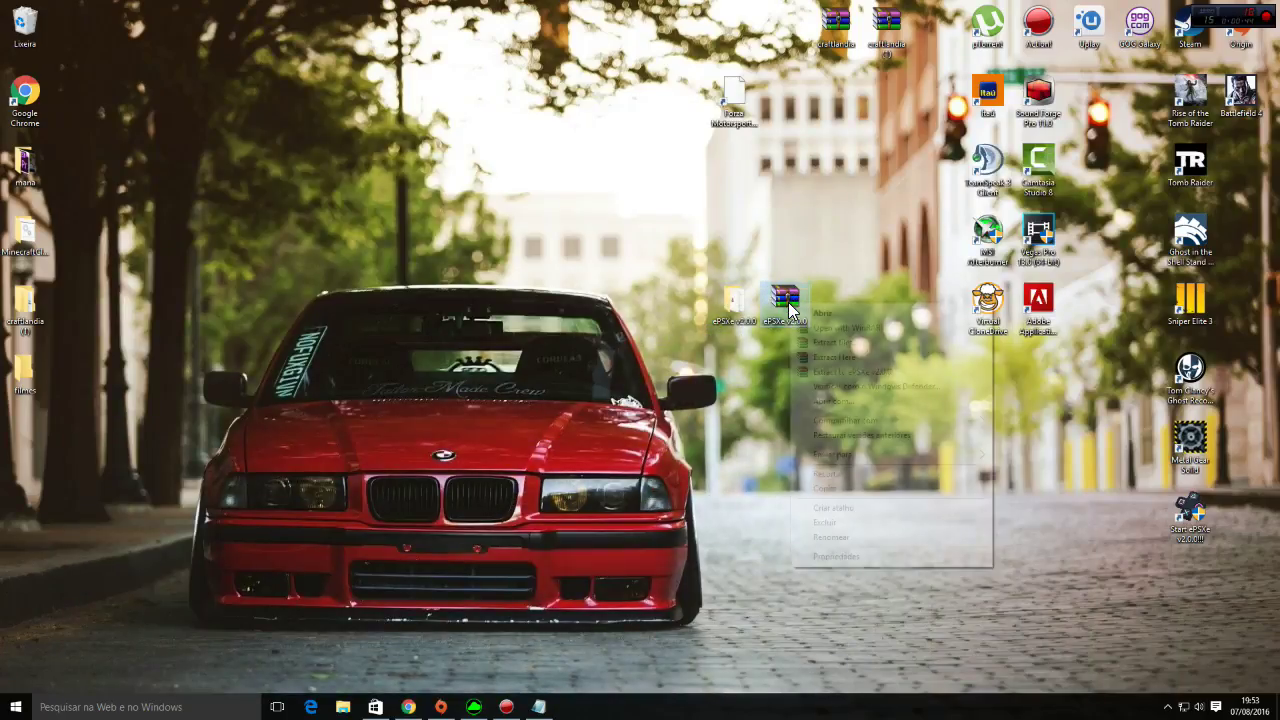
left_click(834, 340)
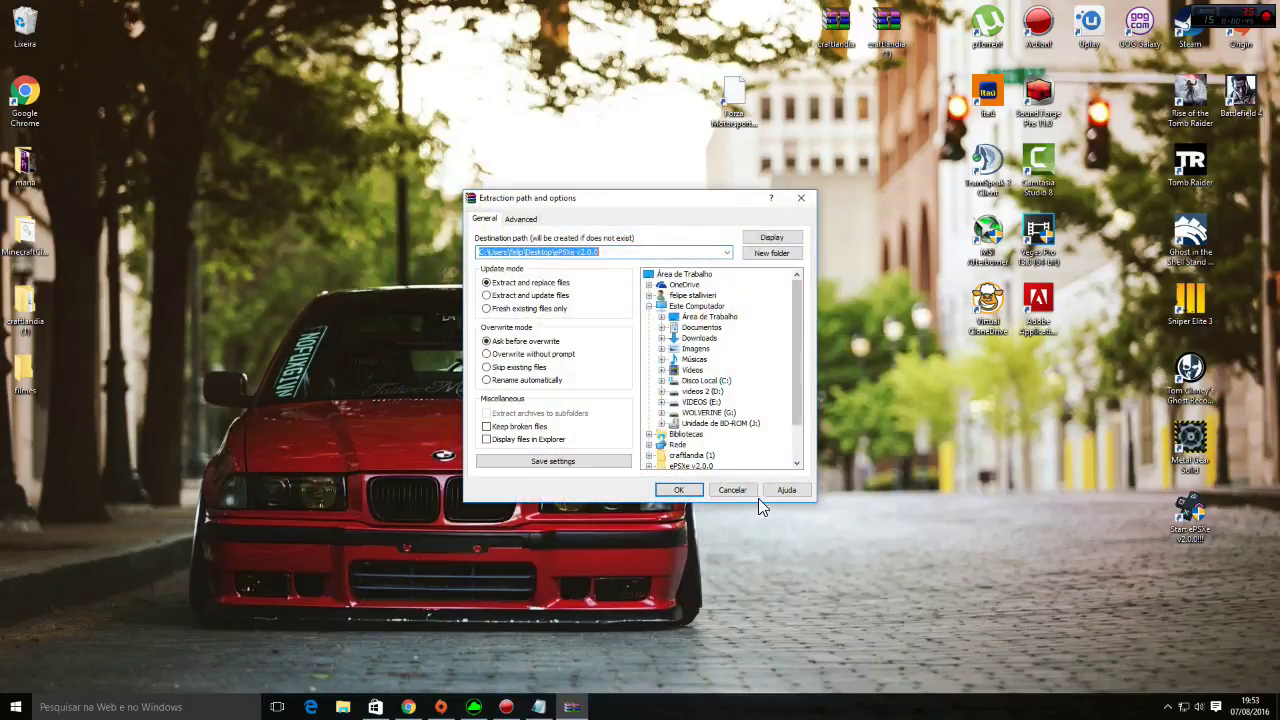
left_click(731, 492)
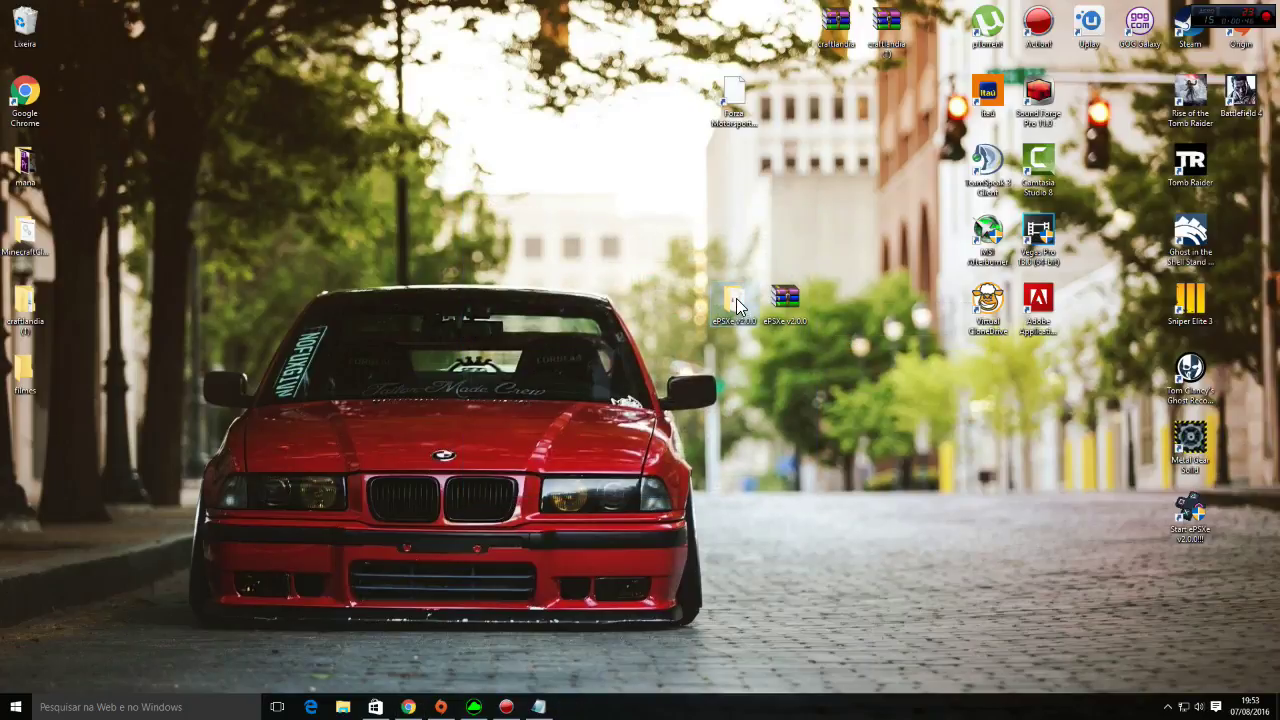
Launch the ePSXe application from the desktop's ePSXe v2.0.0 folder as administrator and allow it to make changes.
double_click(738, 304)
double_click(690, 126)
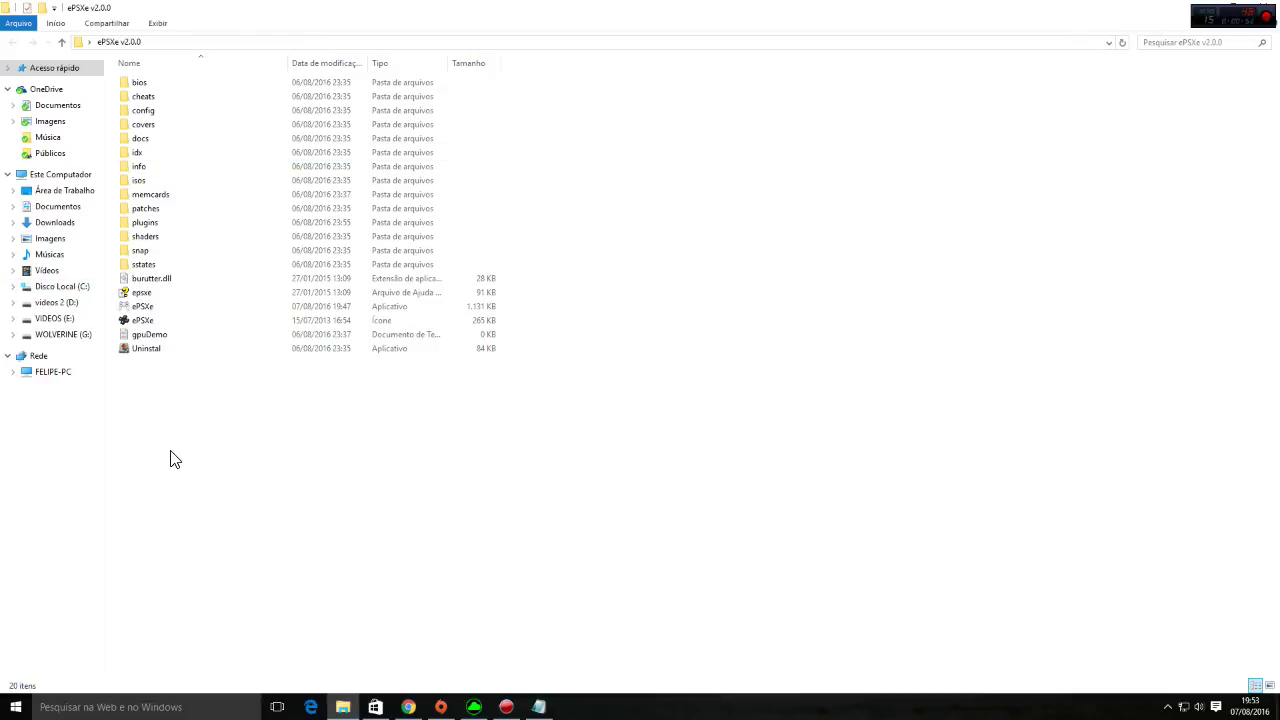
right_click(137, 308)
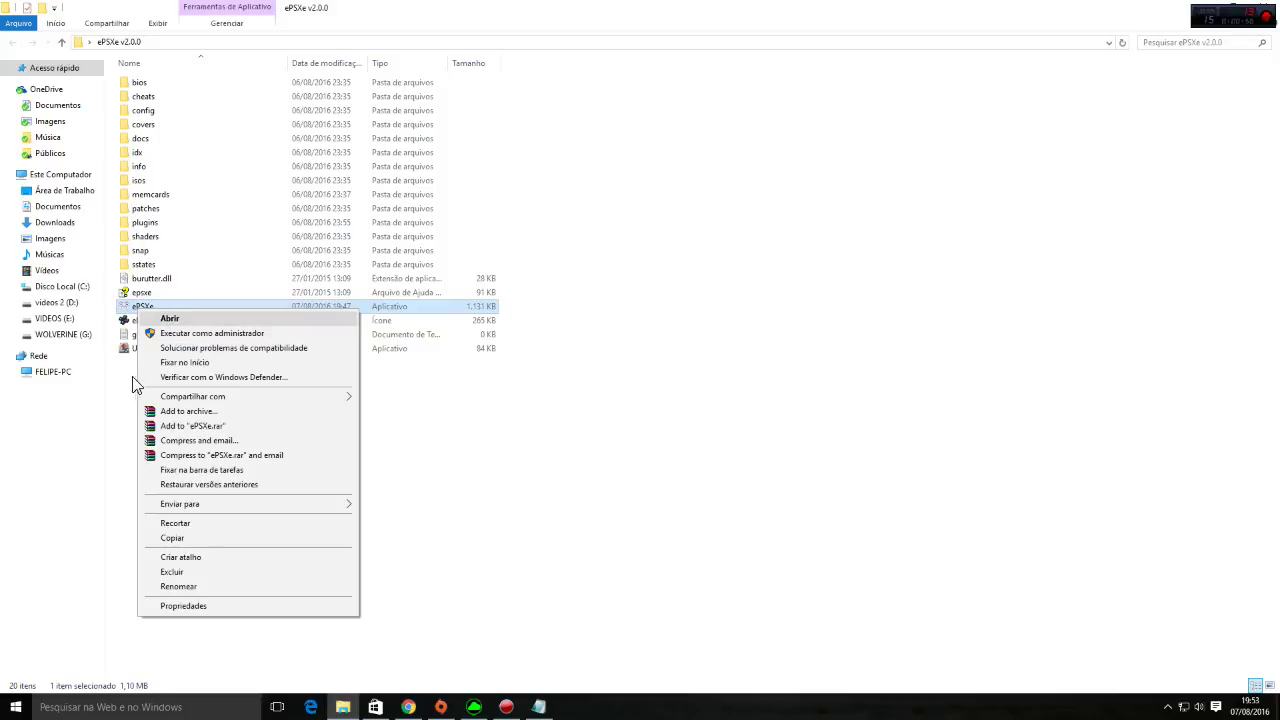
left_click(205, 334)
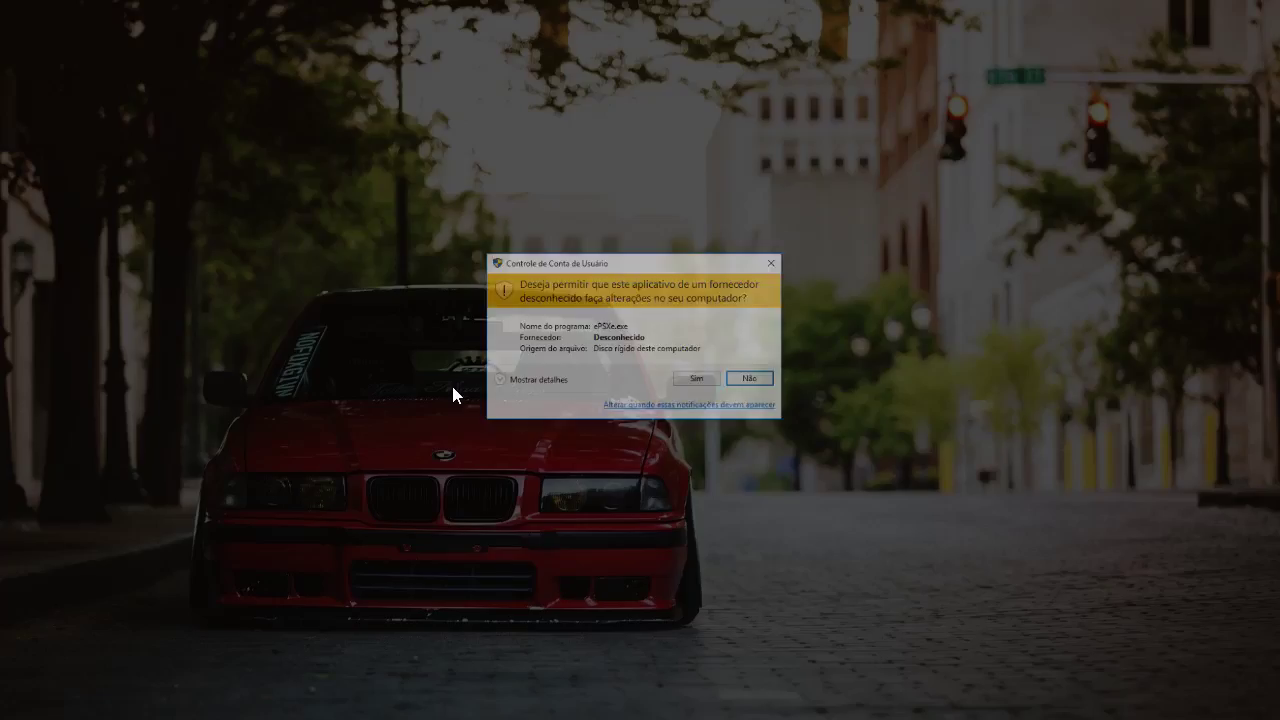
left_click(700, 380)
left_click_drag(270, 46, 694, 226)
Open the video plugin configuration and browse the main plugins, keeping Pete's OpenGL2 GPU core 2.0.0 selected.
left_click(511, 234)
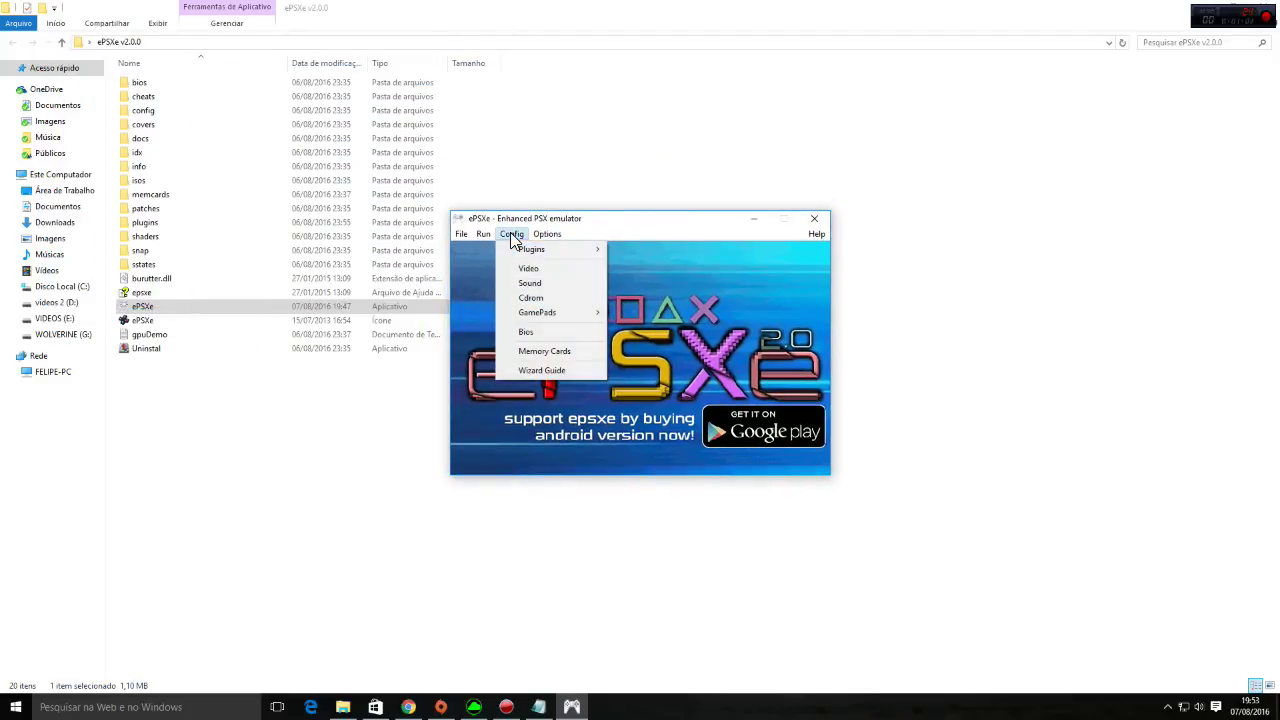
mouse_move(552, 248)
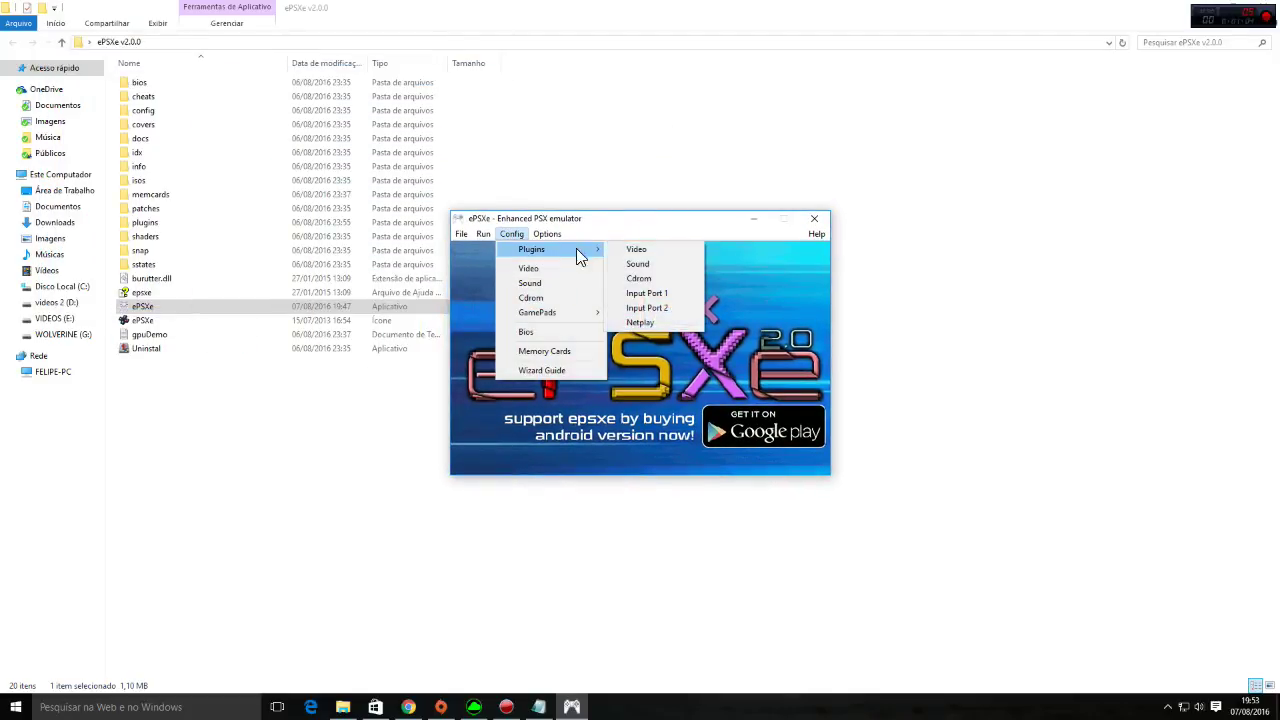
left_click(646, 248)
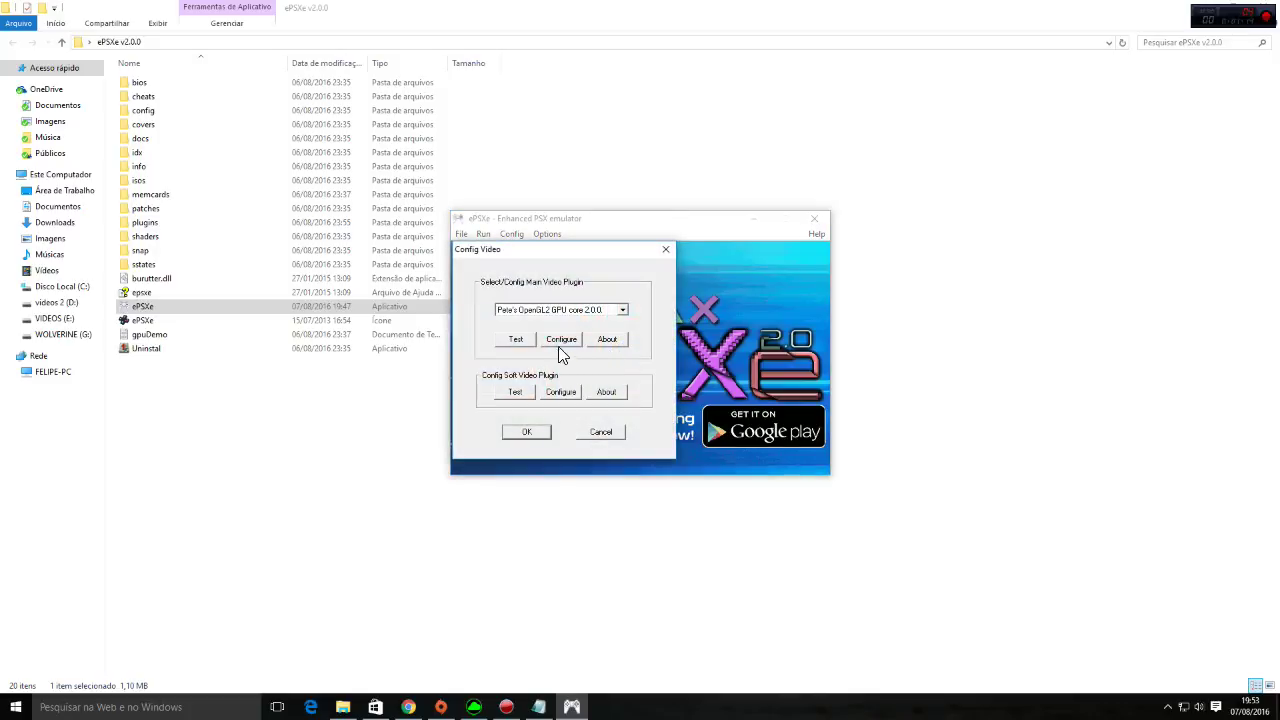
left_click(622, 312)
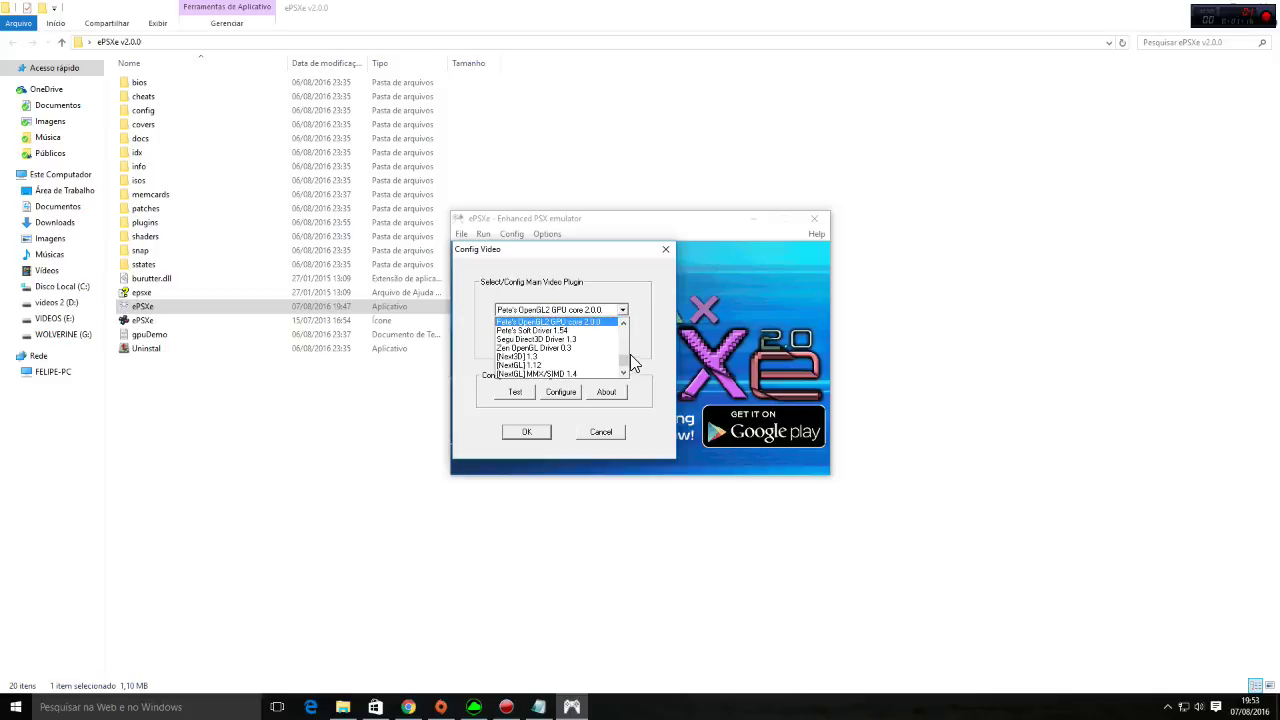
scroll(628, 345, "up", 2)
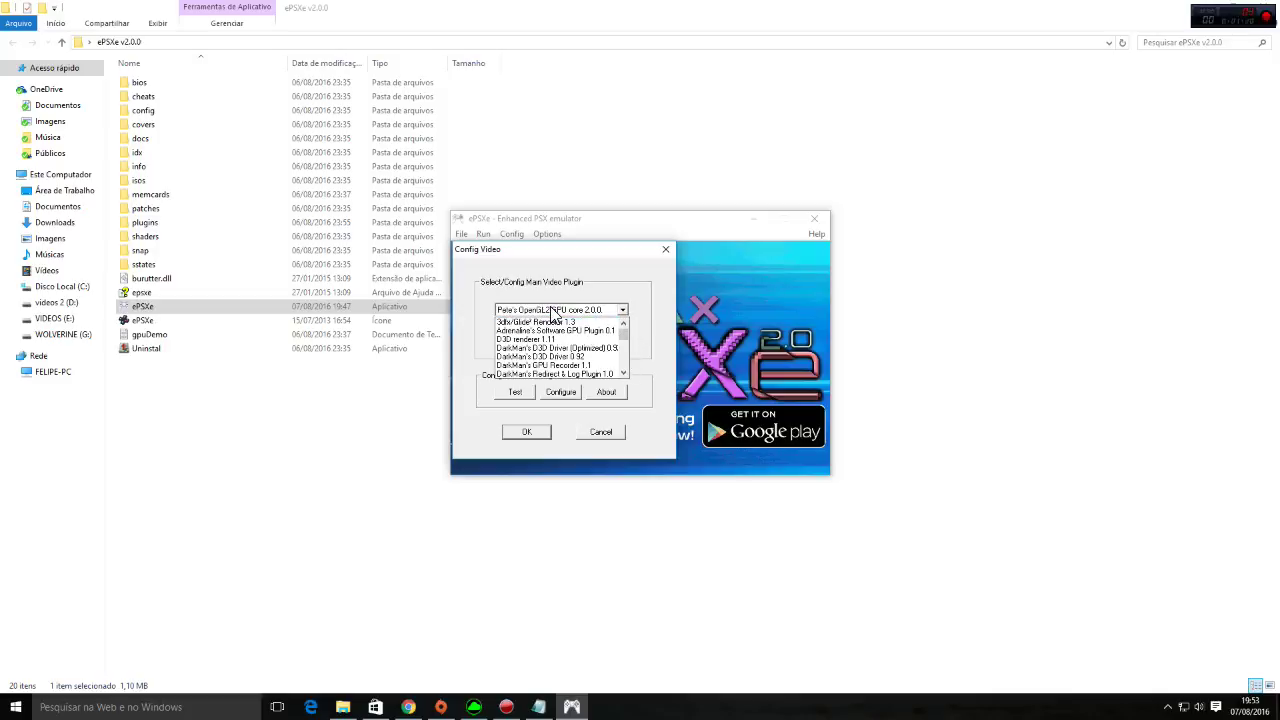
left_click(650, 290)
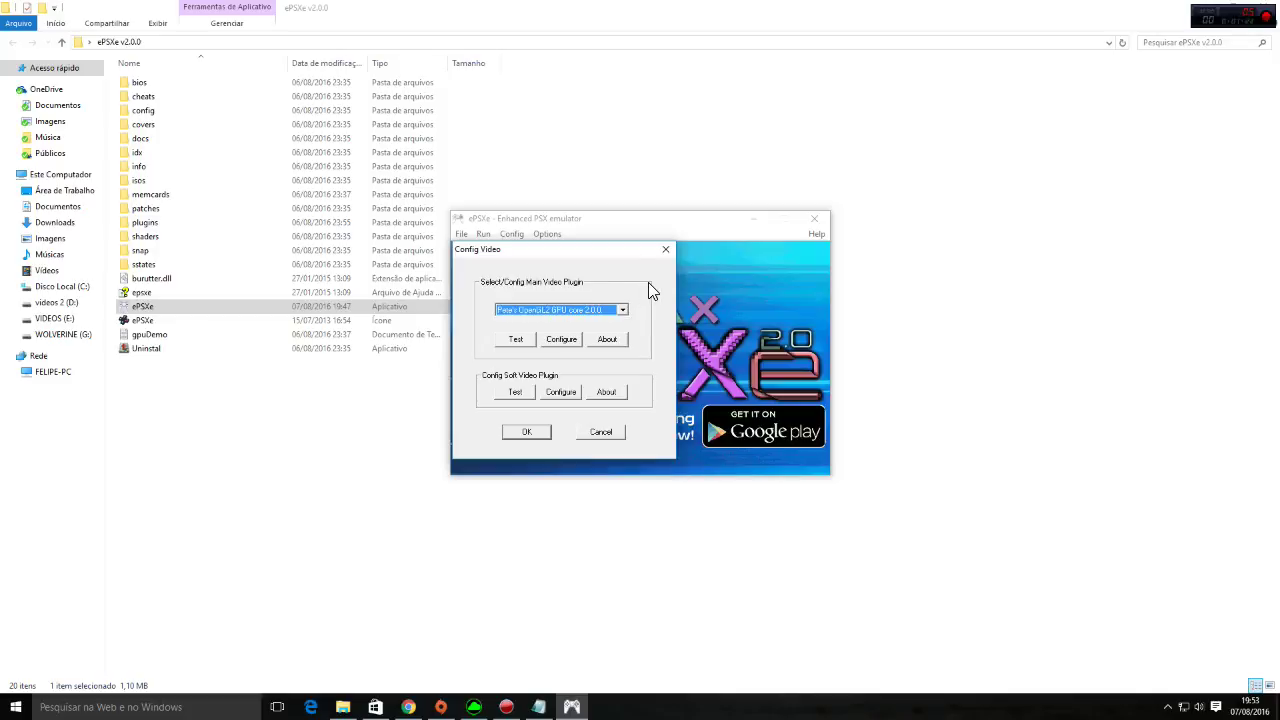
Configure Pete's OpenGL2 plugin with a 1280 x 720 desktop resolution and the auto-detect FPS/frame skipping limit, and apply the settings.
left_click(554, 340)
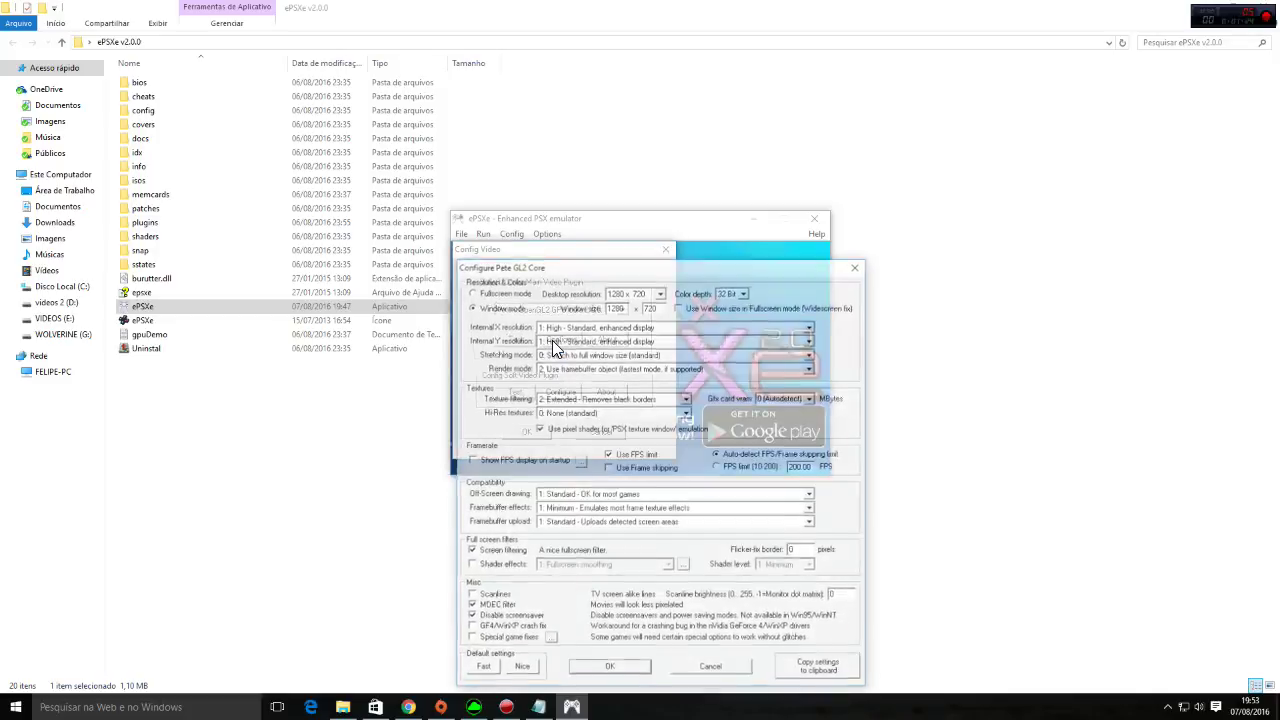
left_click_drag(601, 272, 542, 164)
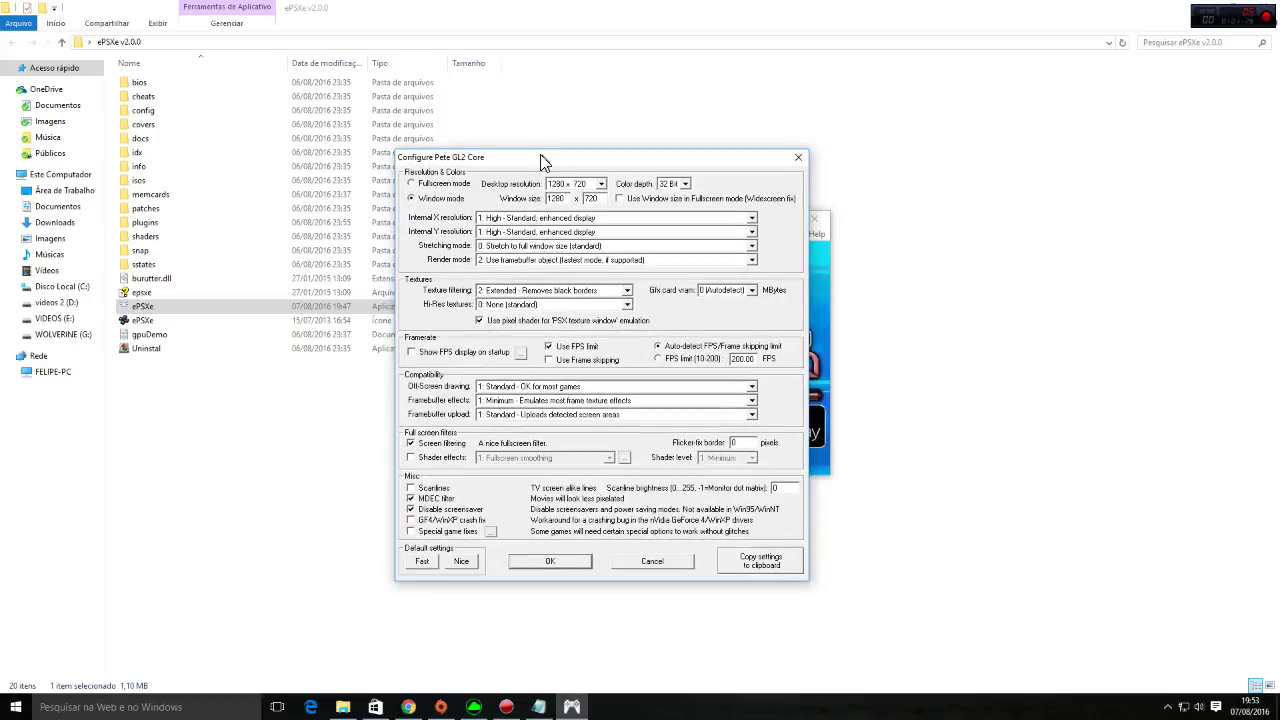
left_click(601, 184)
left_click(603, 189)
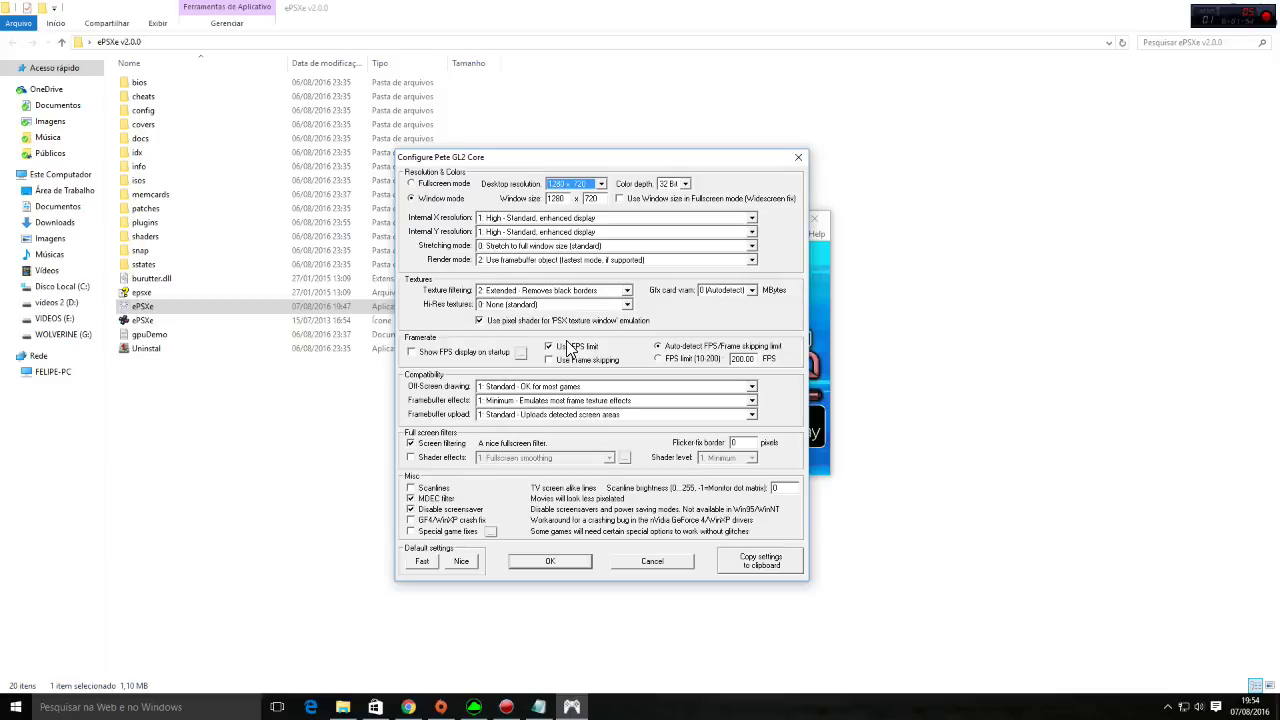
left_click(658, 359)
left_click_drag(758, 361, 735, 362)
left_click(658, 346)
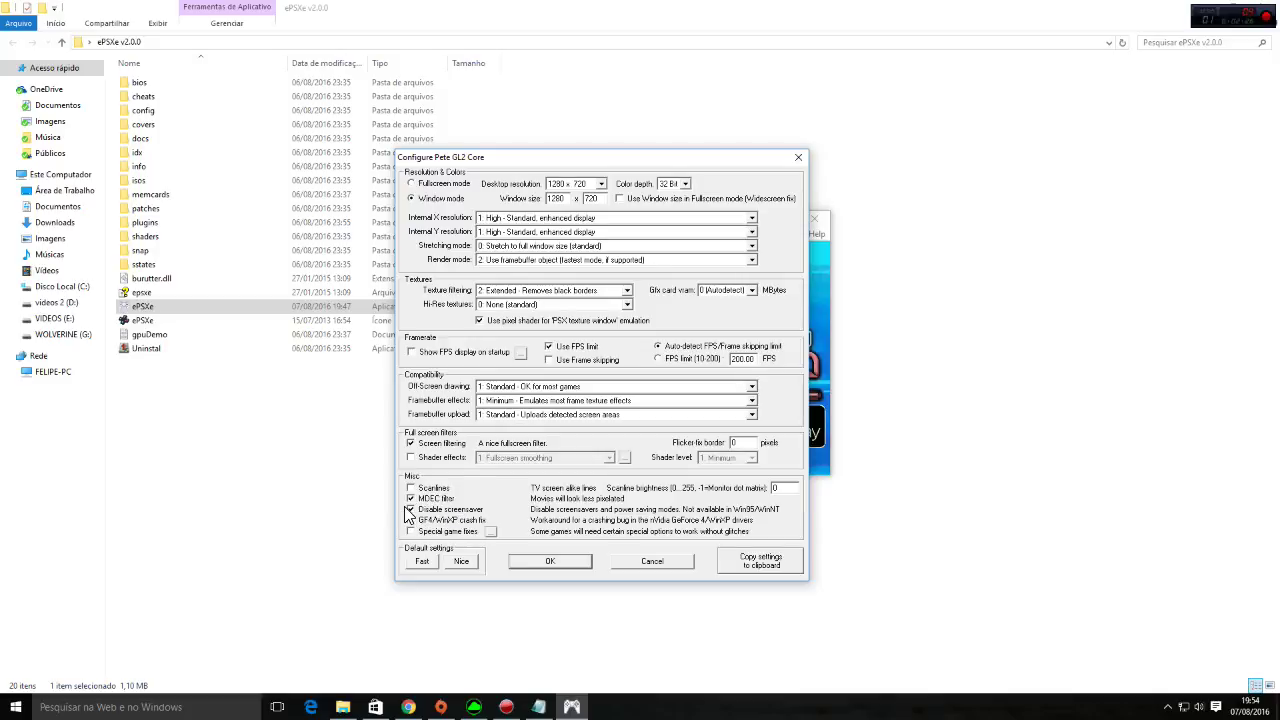
left_click(558, 562)
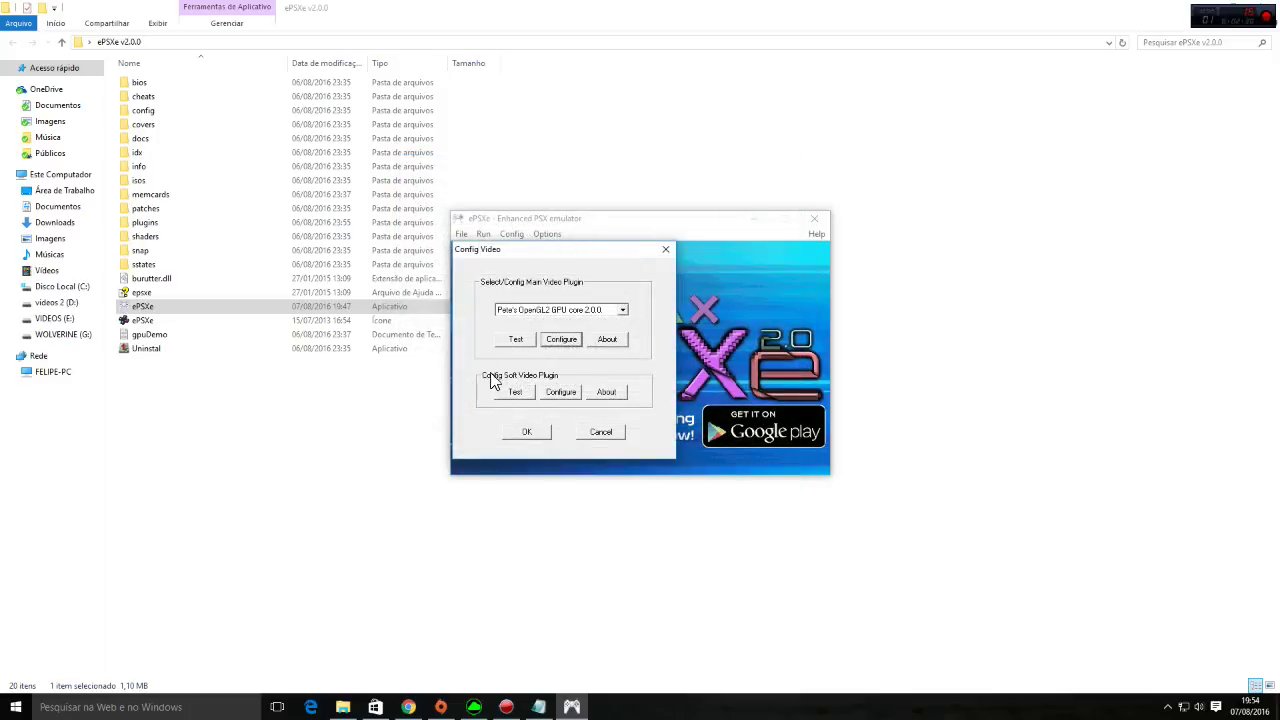
Examine the soft video plugin's configuration and leave the video settings without applying anything.
left_click(560, 392)
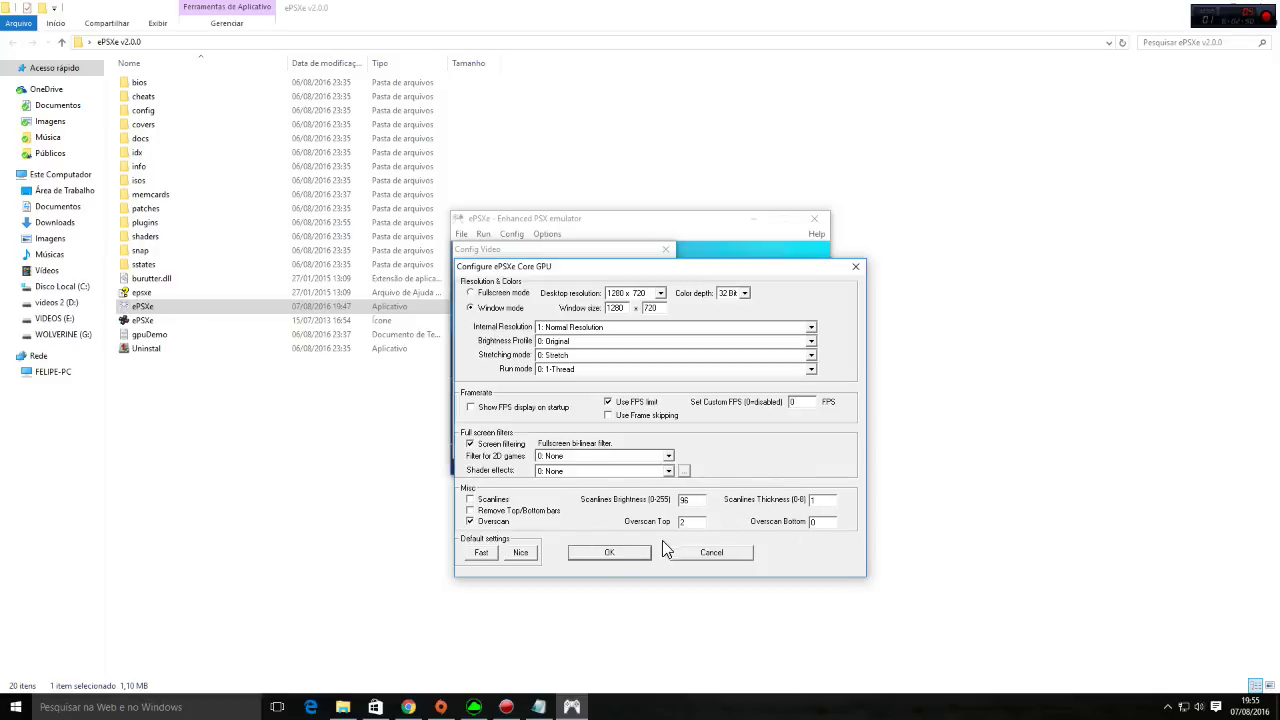
left_click(710, 555)
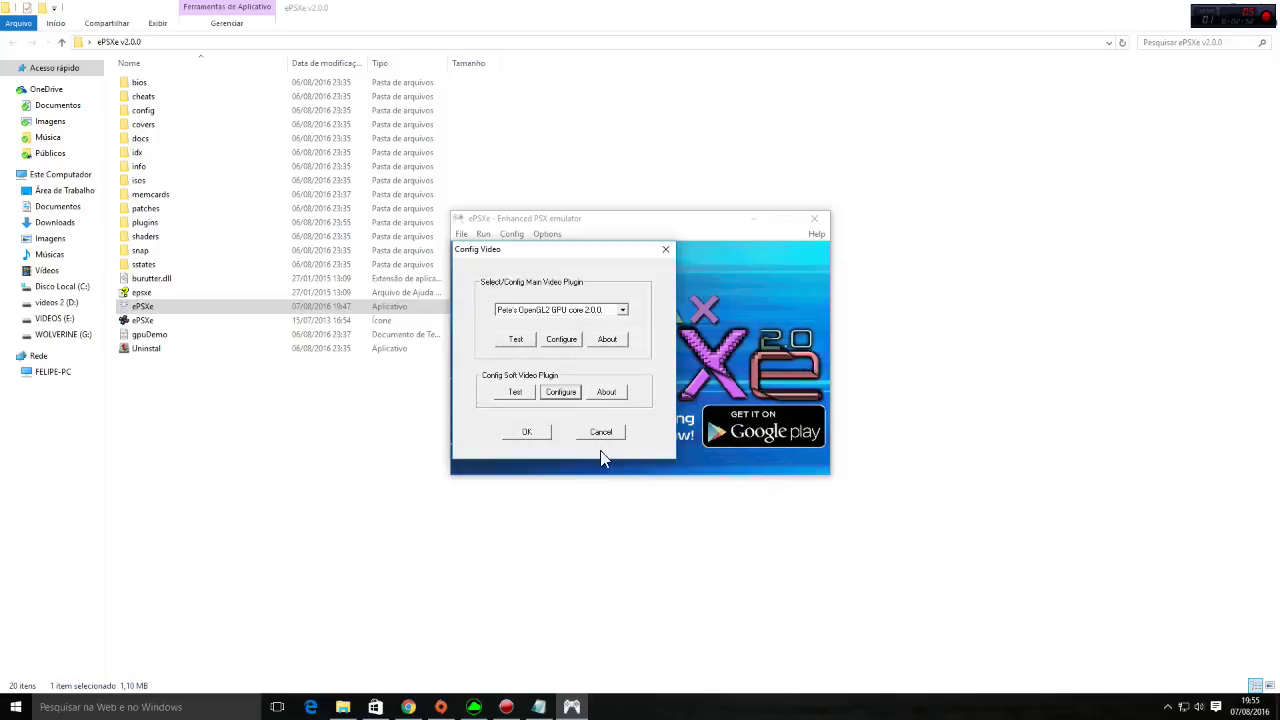
left_click(601, 433)
Open the sound plugin configuration and browse the available plugins, keeping Eternal SPU Plugin 1.50 selected.
left_click(550, 234)
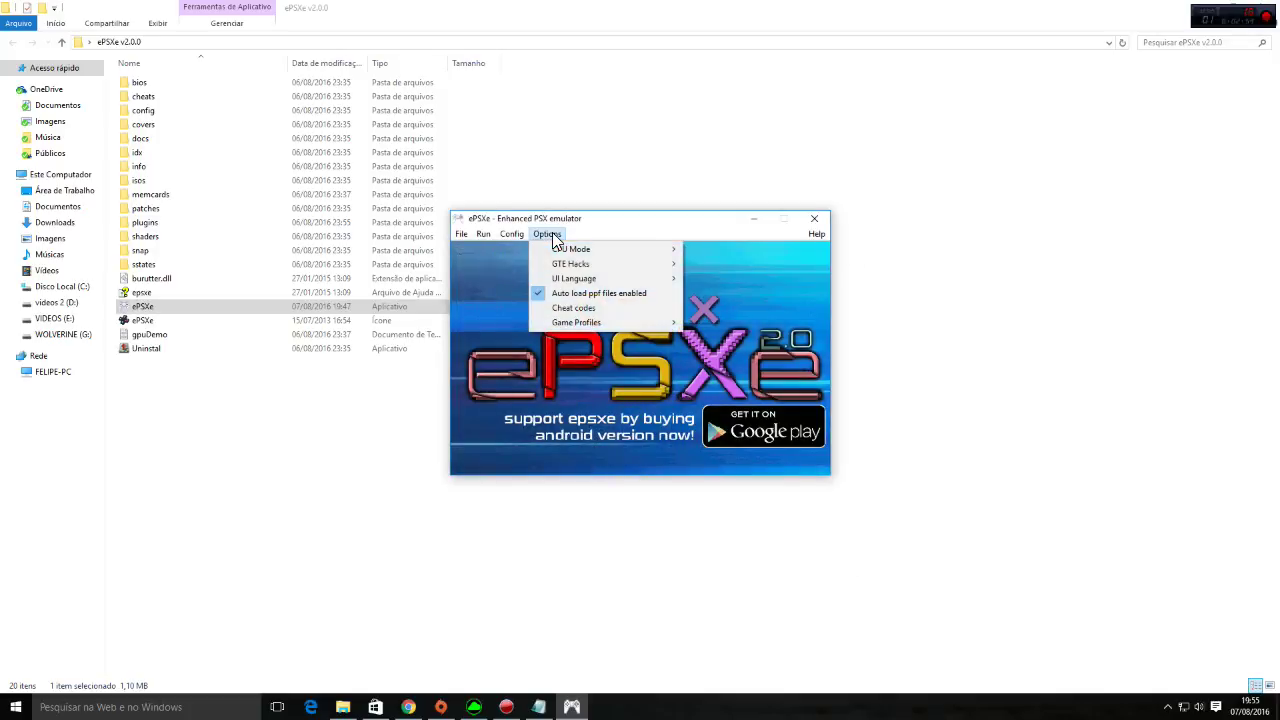
mouse_move(512, 236)
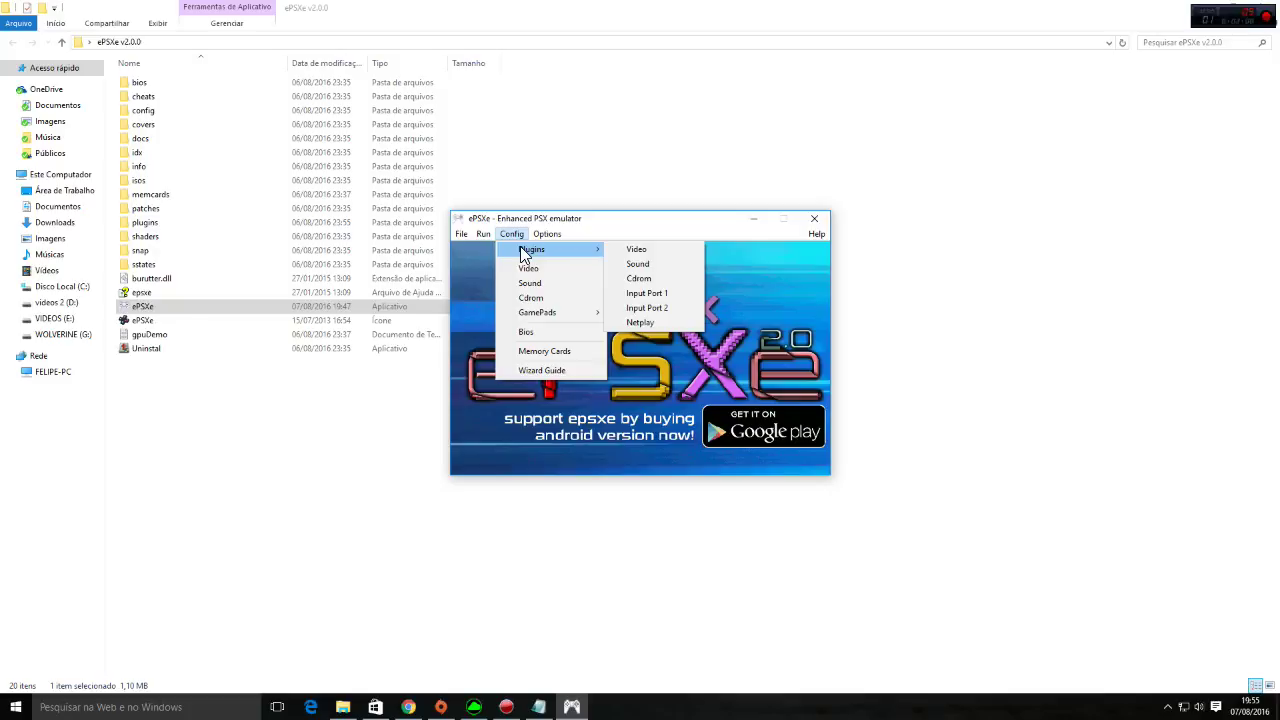
left_click(650, 265)
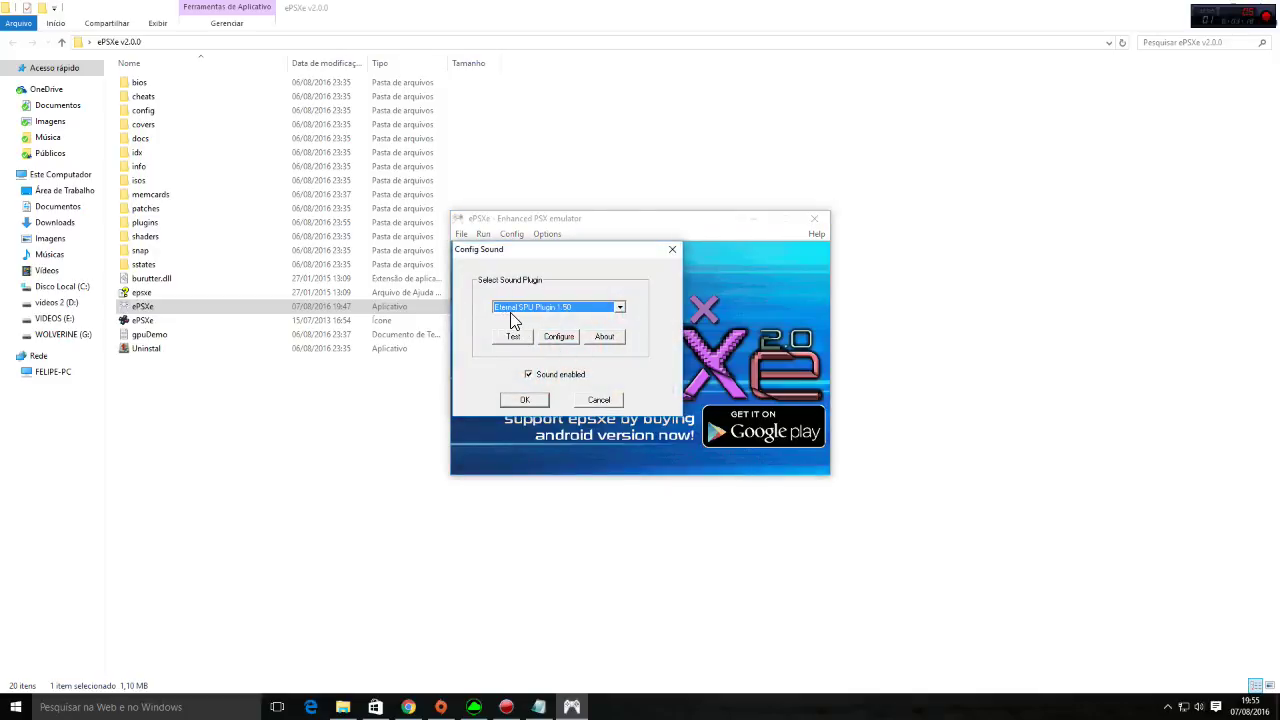
left_click(620, 310)
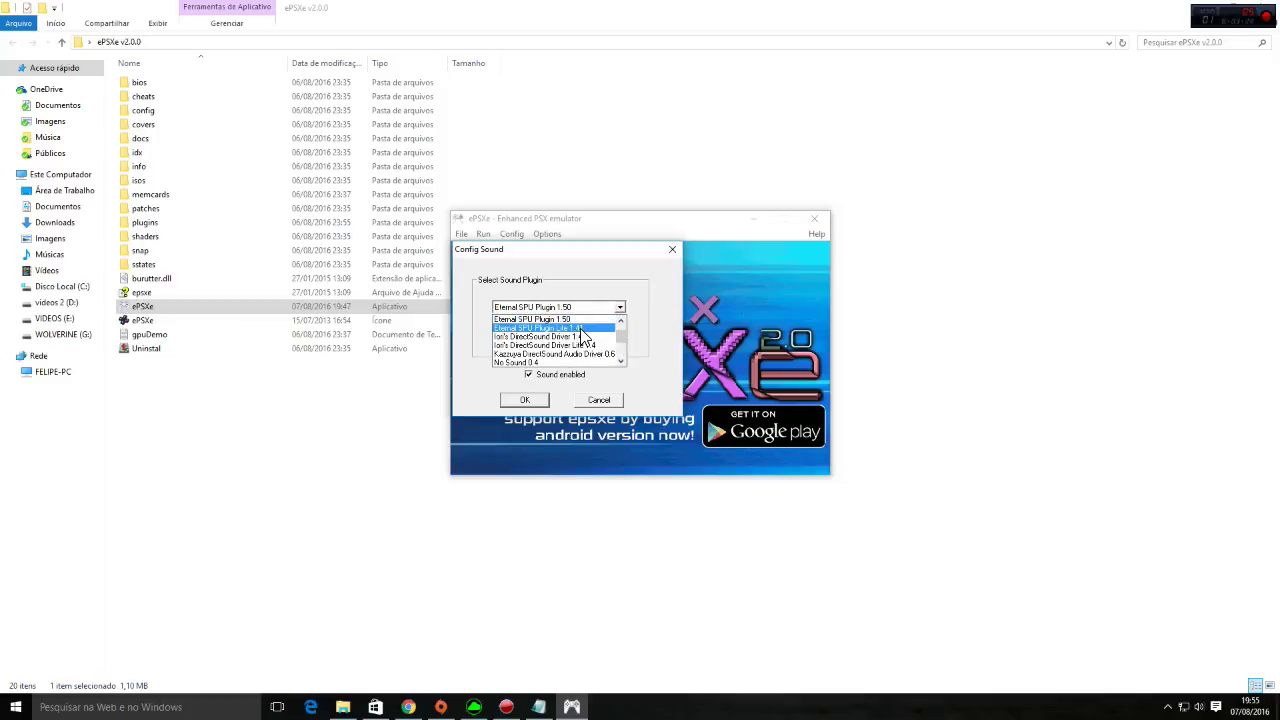
scroll(588, 335, "up", 1)
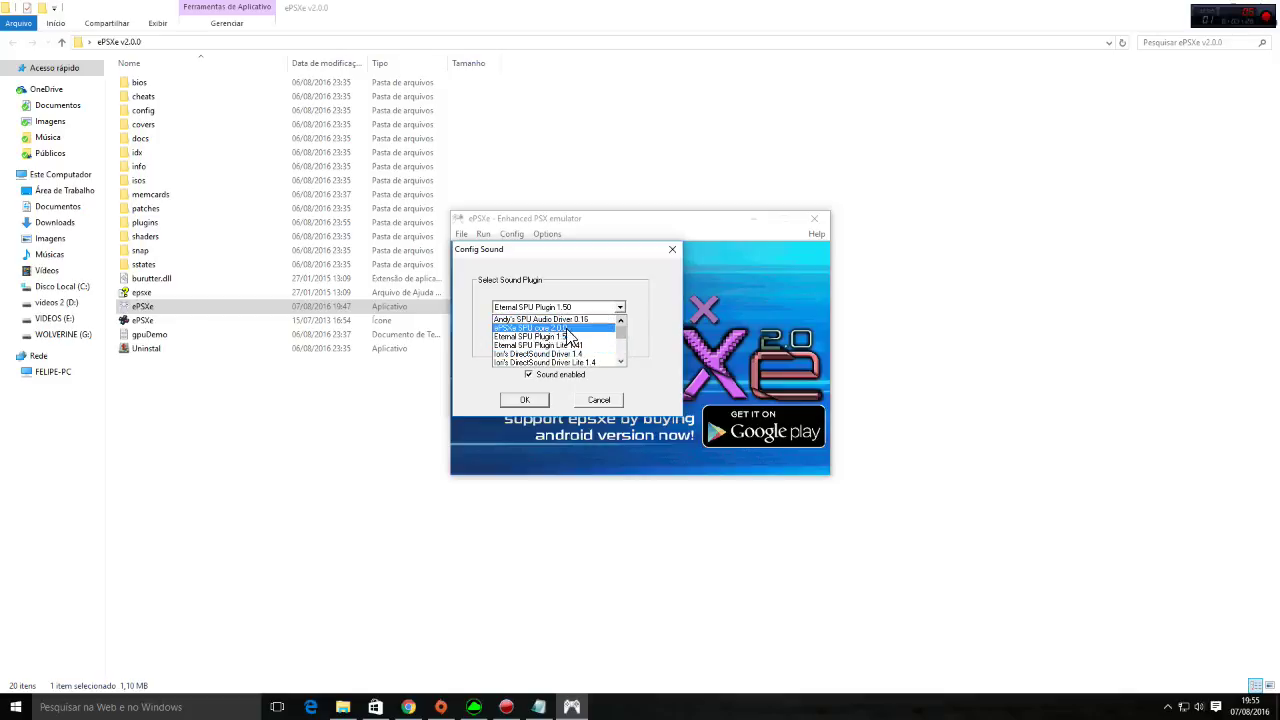
left_click(618, 388)
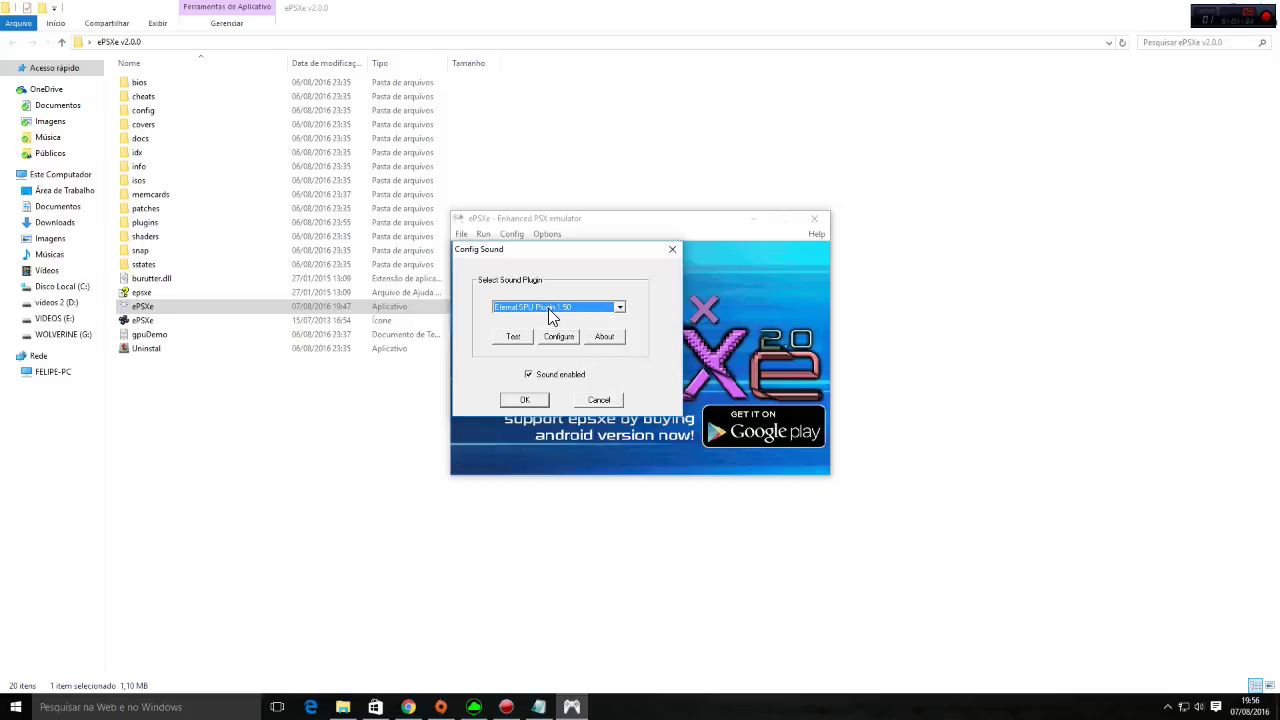
Examine the Eternal SPU plugin's own settings, leave them without applying anything, and accept the sound configuration.
left_click(560, 340)
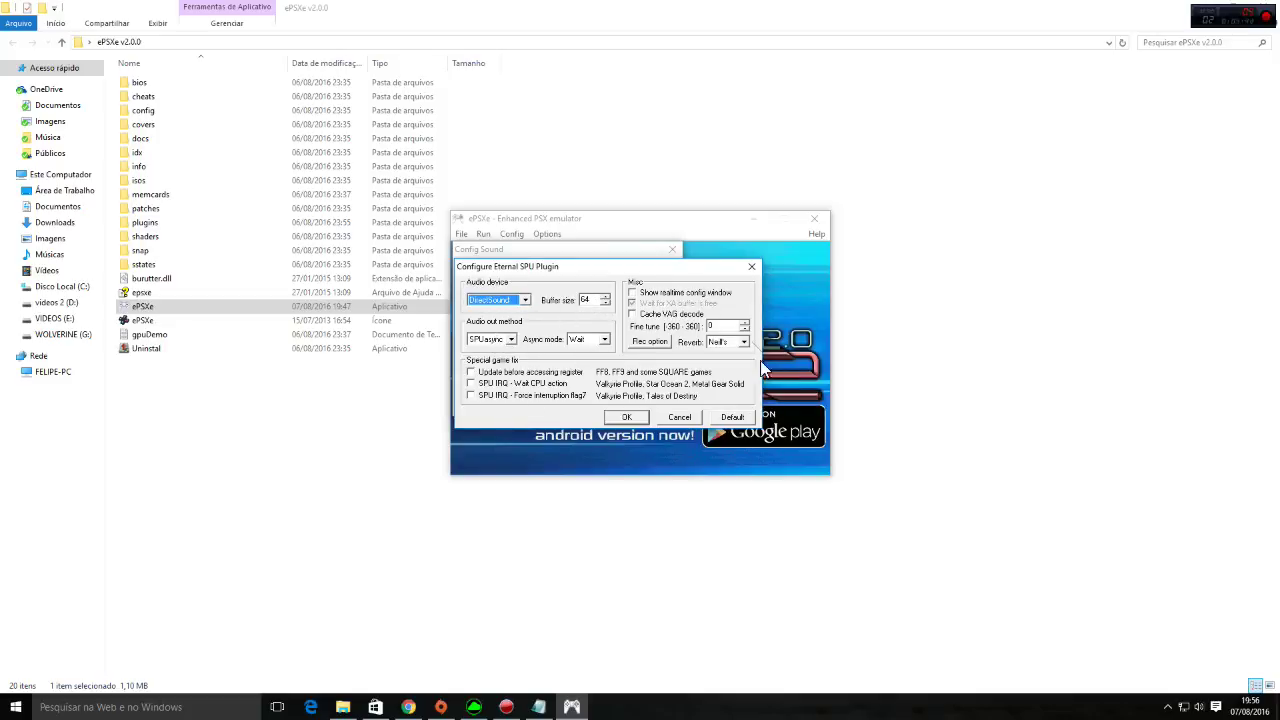
left_click(680, 418)
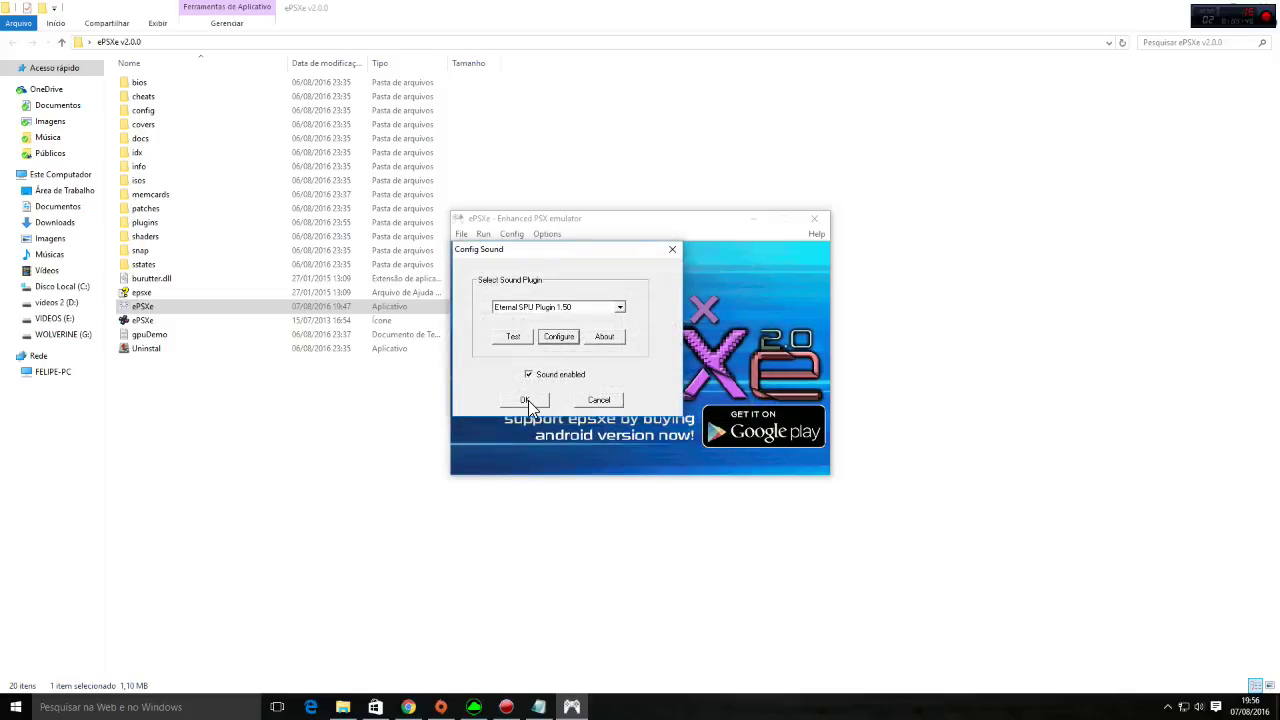
left_click(526, 400)
Open the gamepad configuration for Port 1, Pad 1, browse the controller types, keep [SCPH-1000] Digital and accept the mapping.
left_click(511, 234)
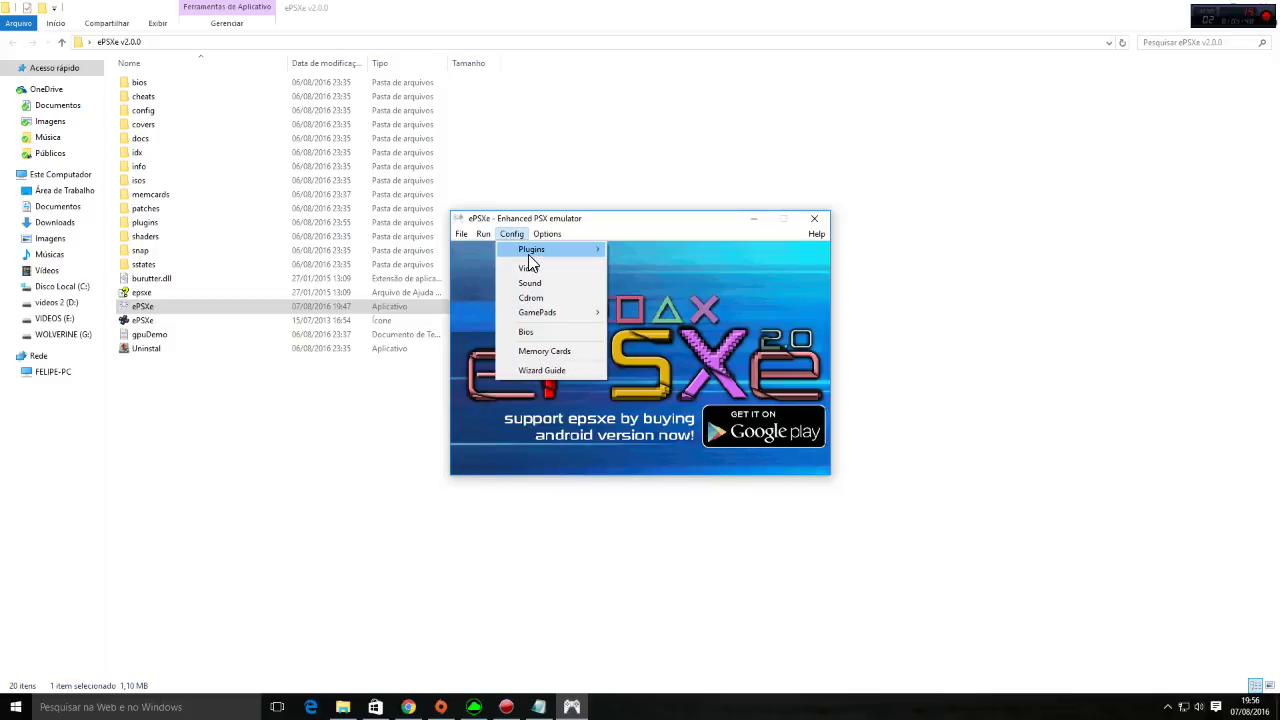
mouse_move(556, 313)
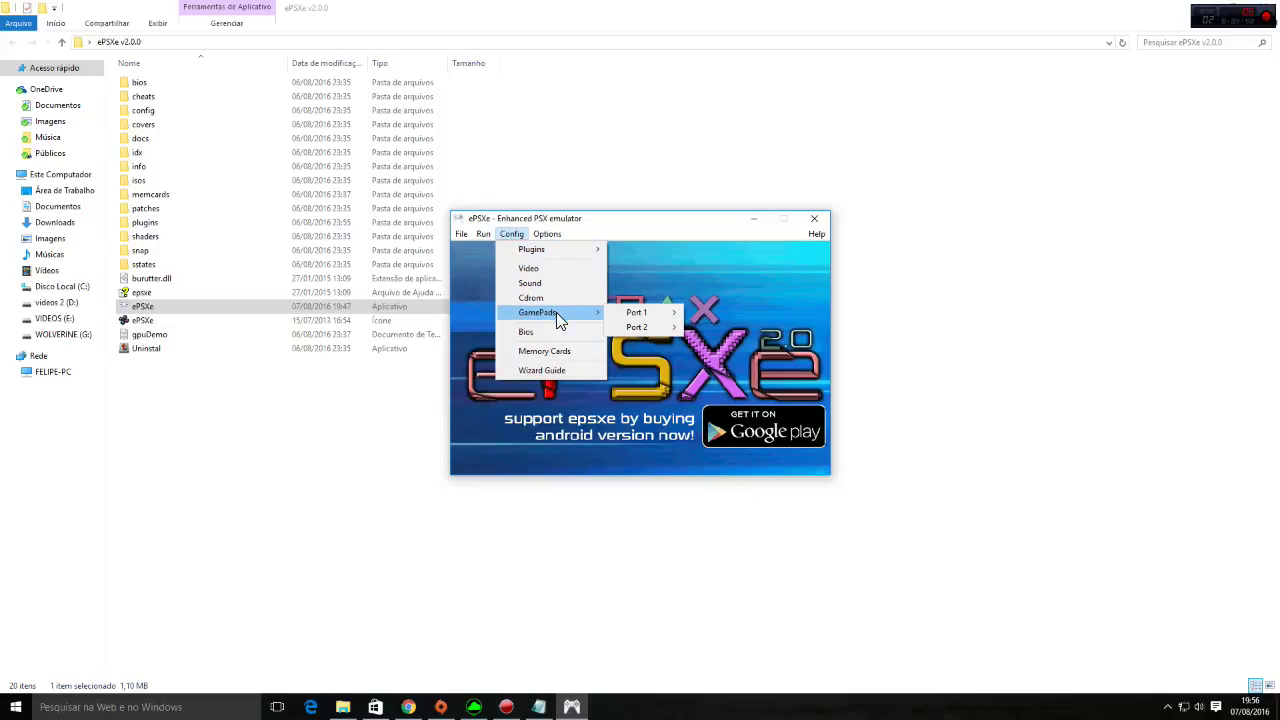
mouse_move(636, 313)
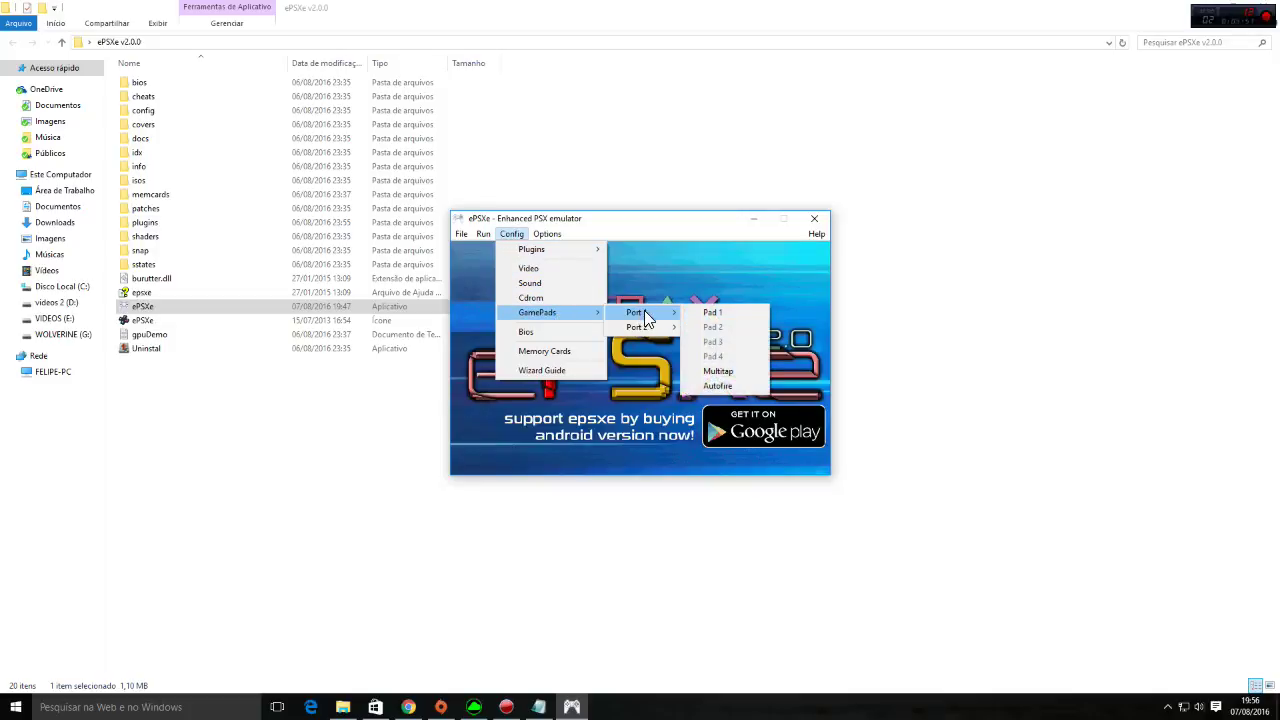
left_click(712, 313)
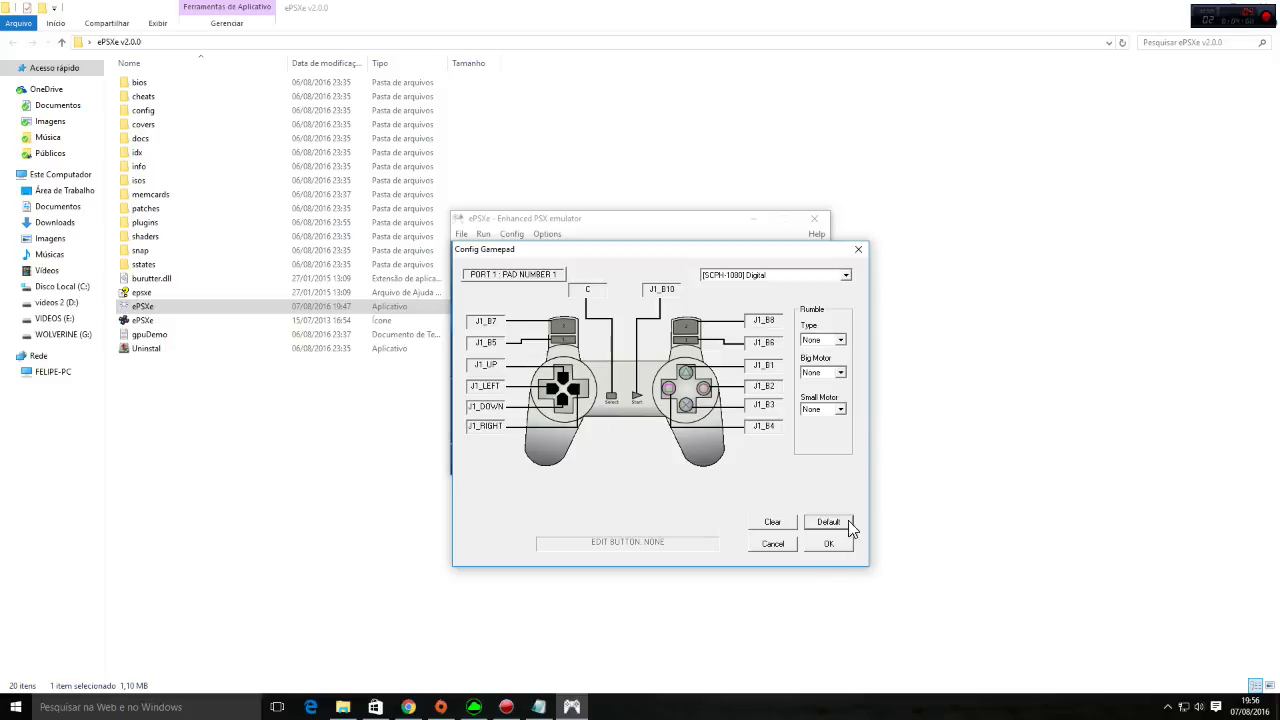
left_click(846, 276)
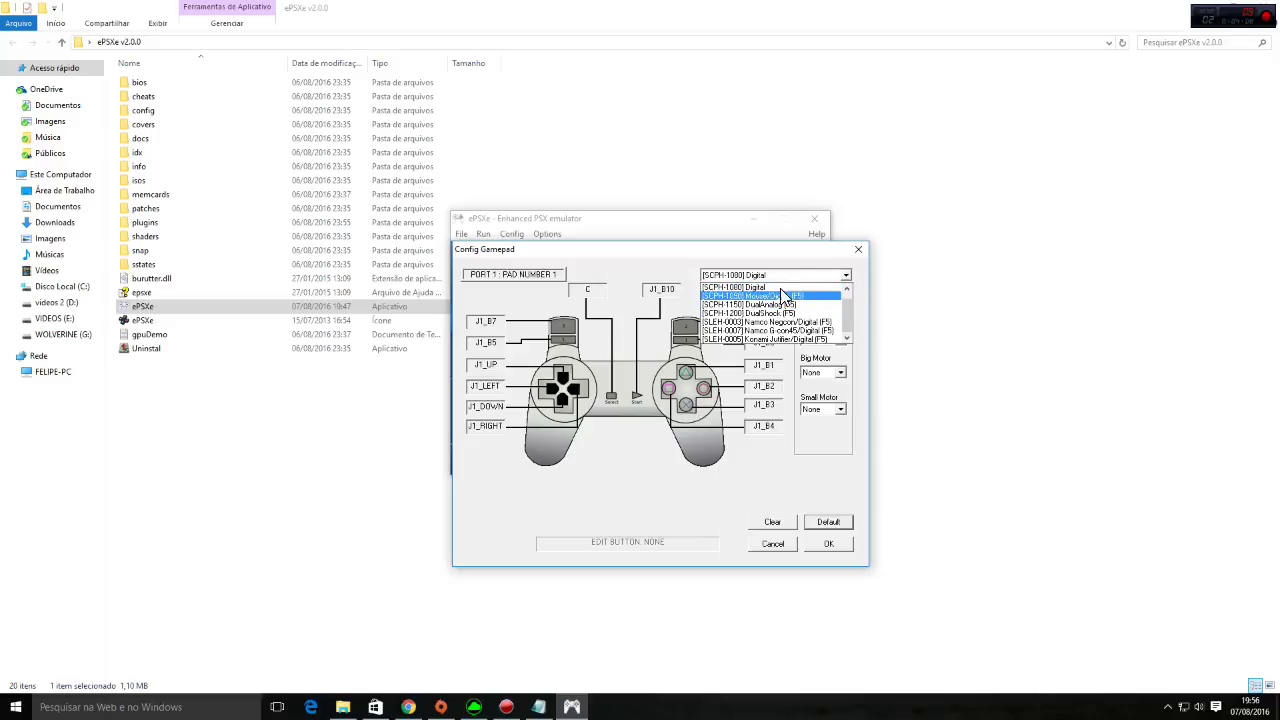
left_click(785, 252)
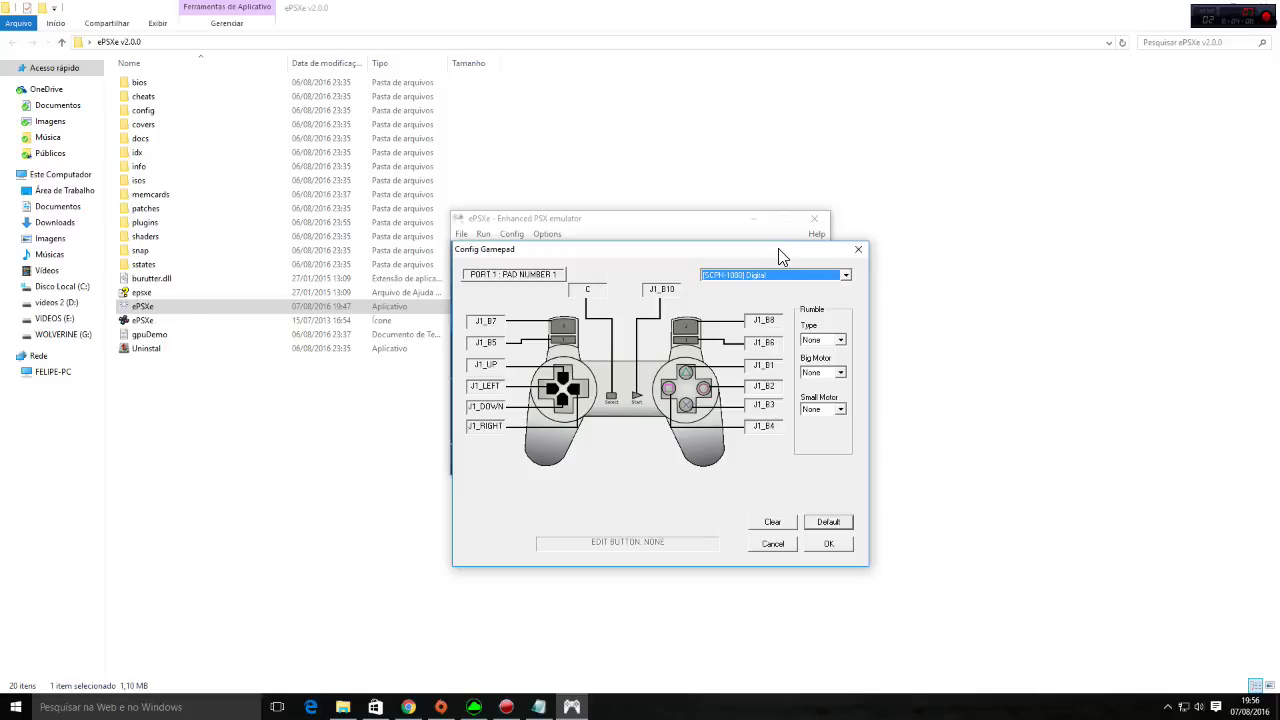
left_click(828, 543)
Examine the memory card settings and the file selection for memory card 1, and leave without applying anything.
left_click(513, 234)
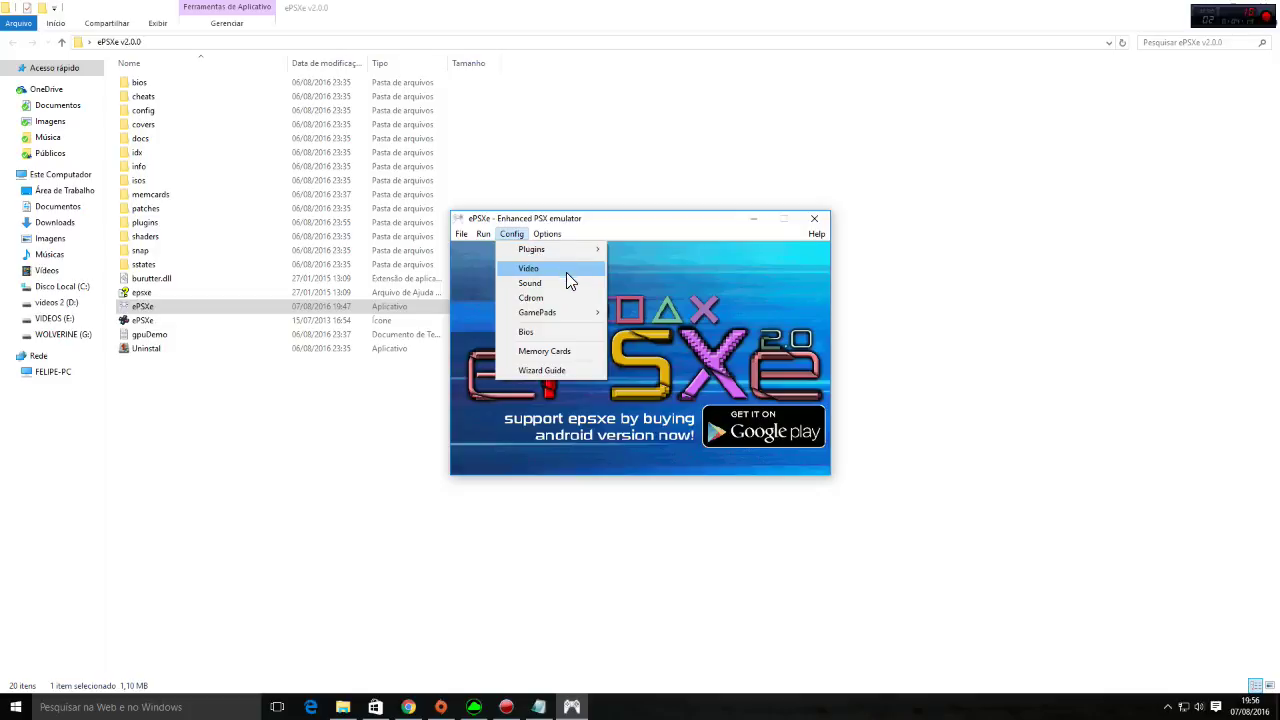
left_click(556, 351)
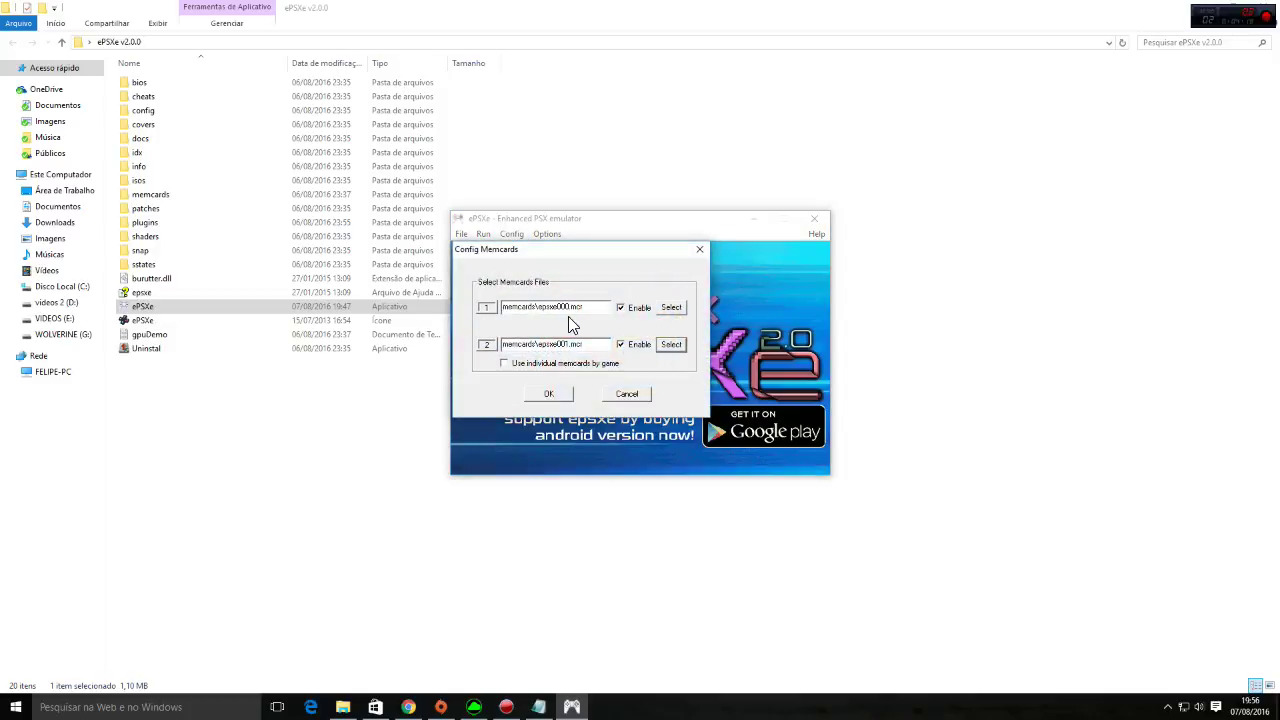
left_click(669, 307)
left_click(1079, 252)
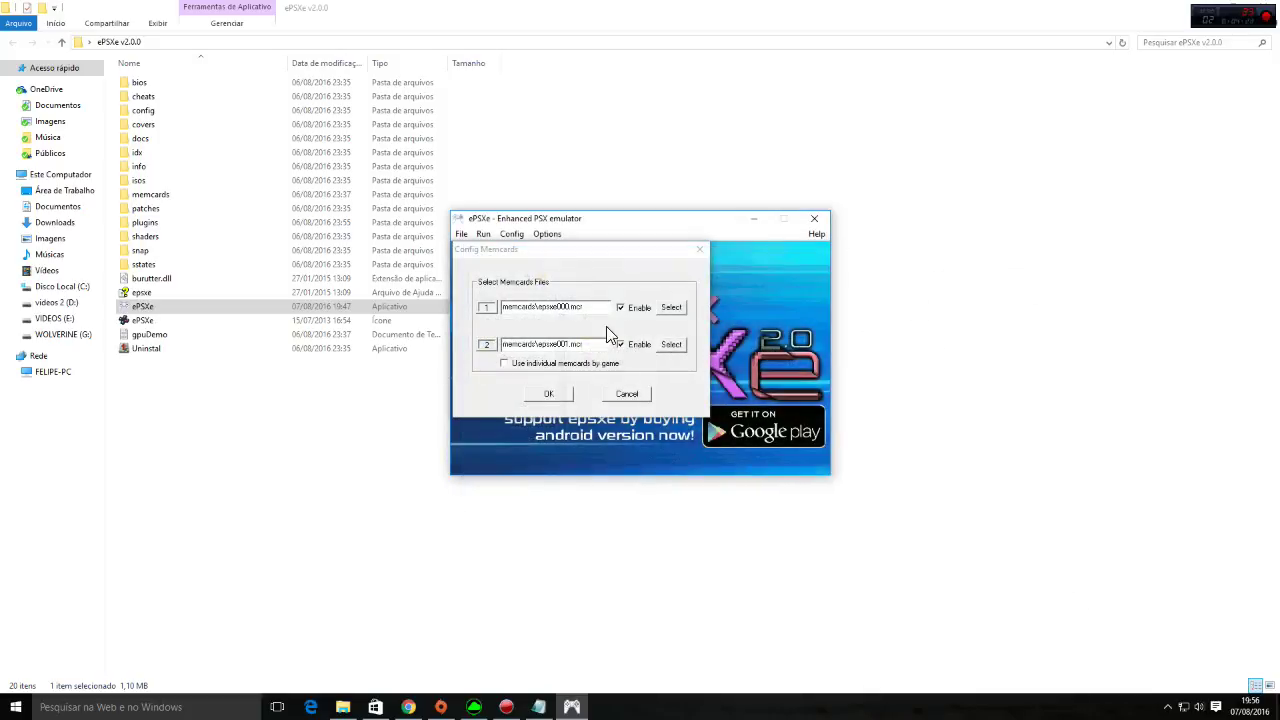
left_click(627, 394)
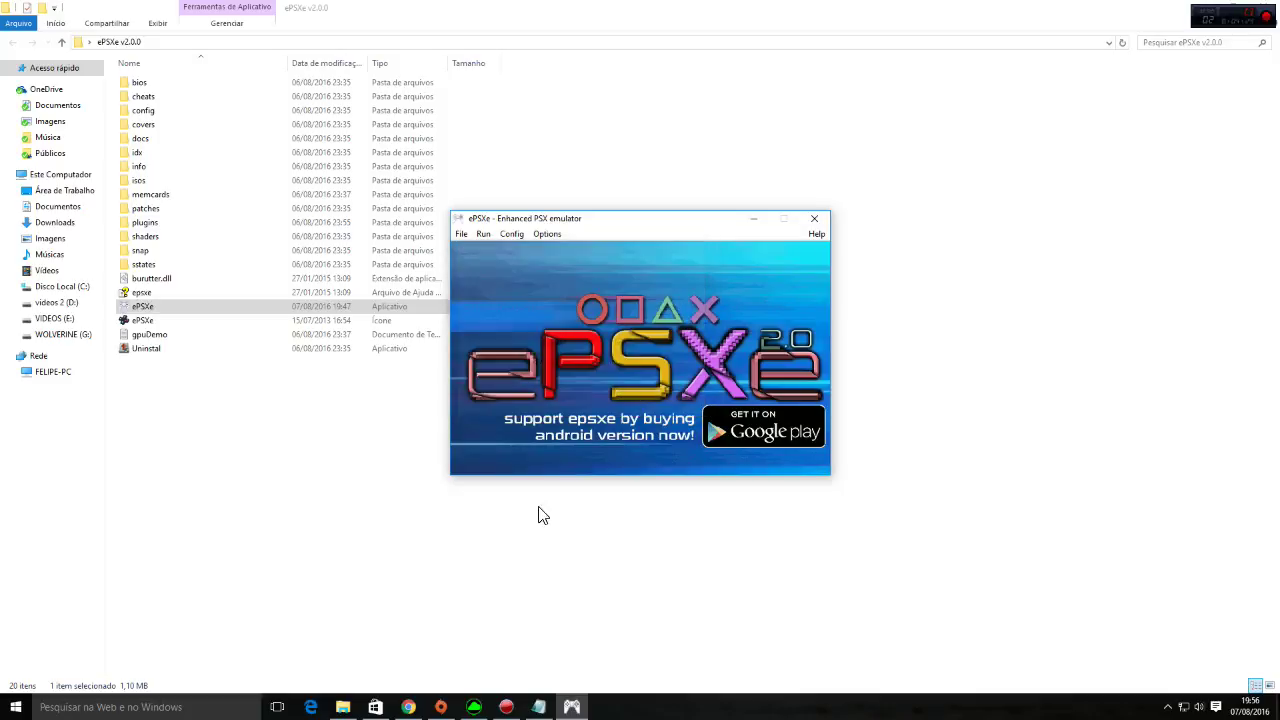
Run the ISO image Metal Gear Solid (USA) (Disc 1) (v1.1).cue from its game folder.
left_click(460, 233)
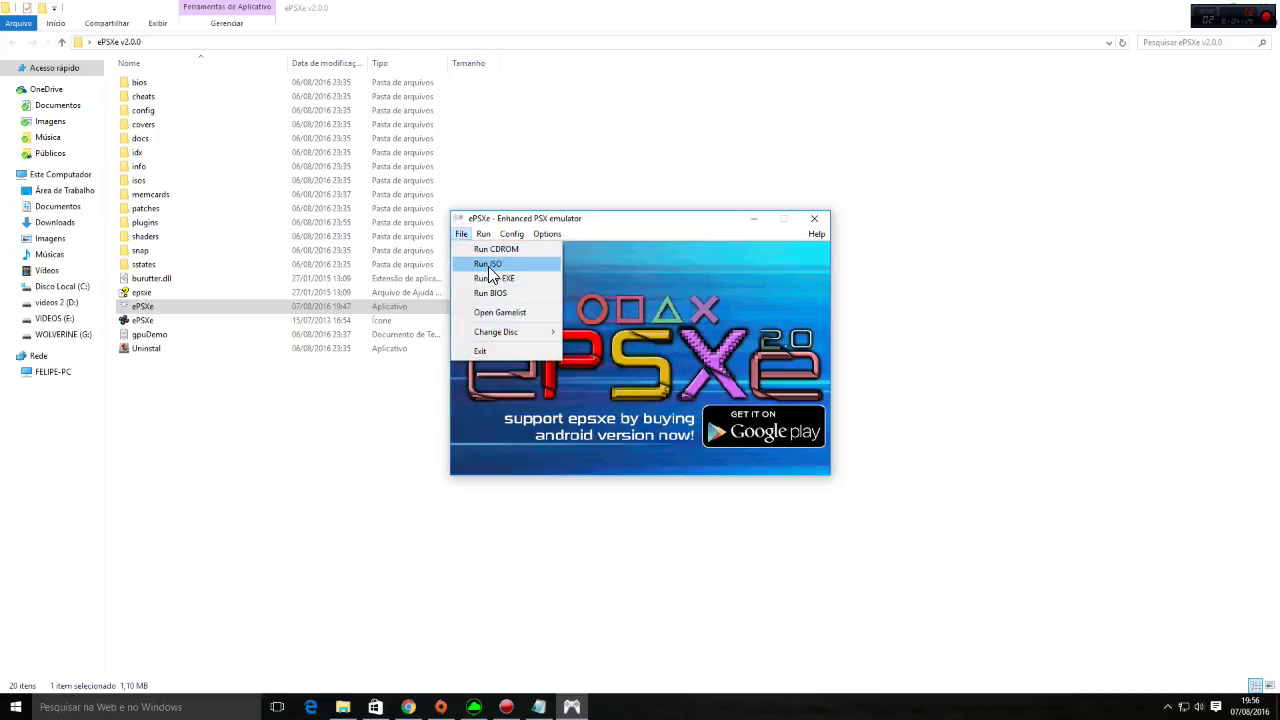
left_click(489, 265)
left_click(655, 348)
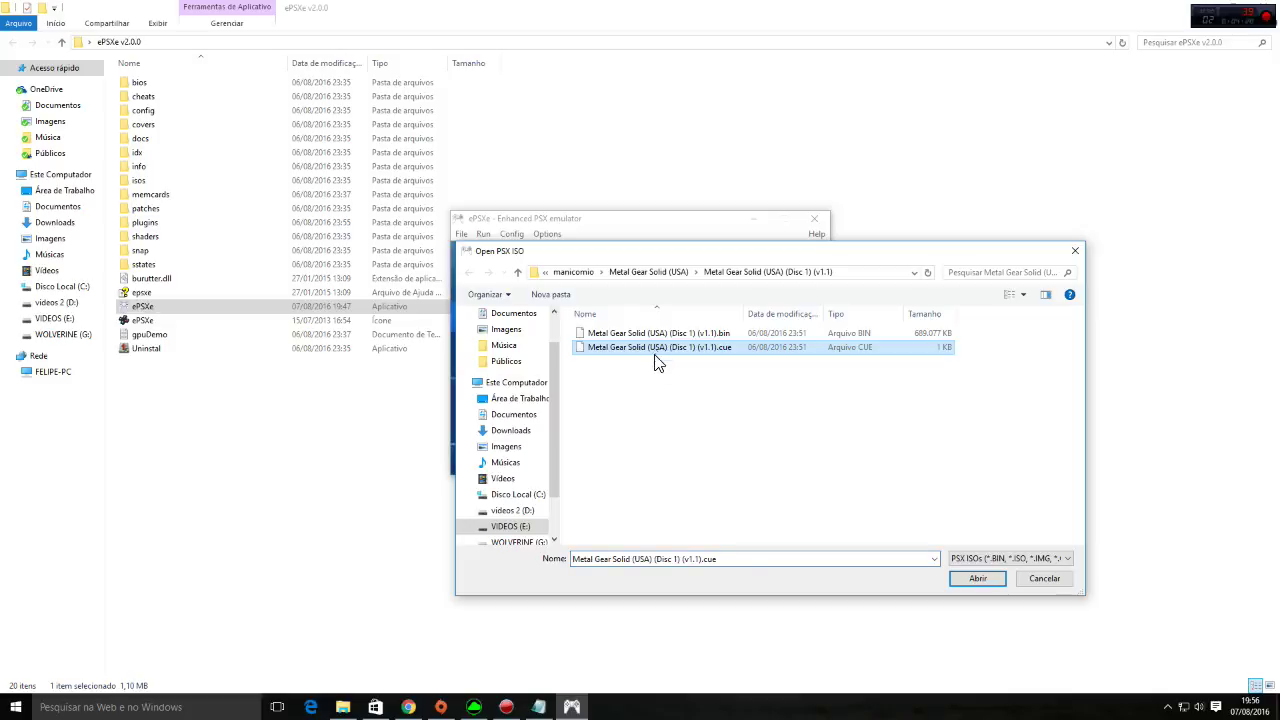
left_click(977, 579)
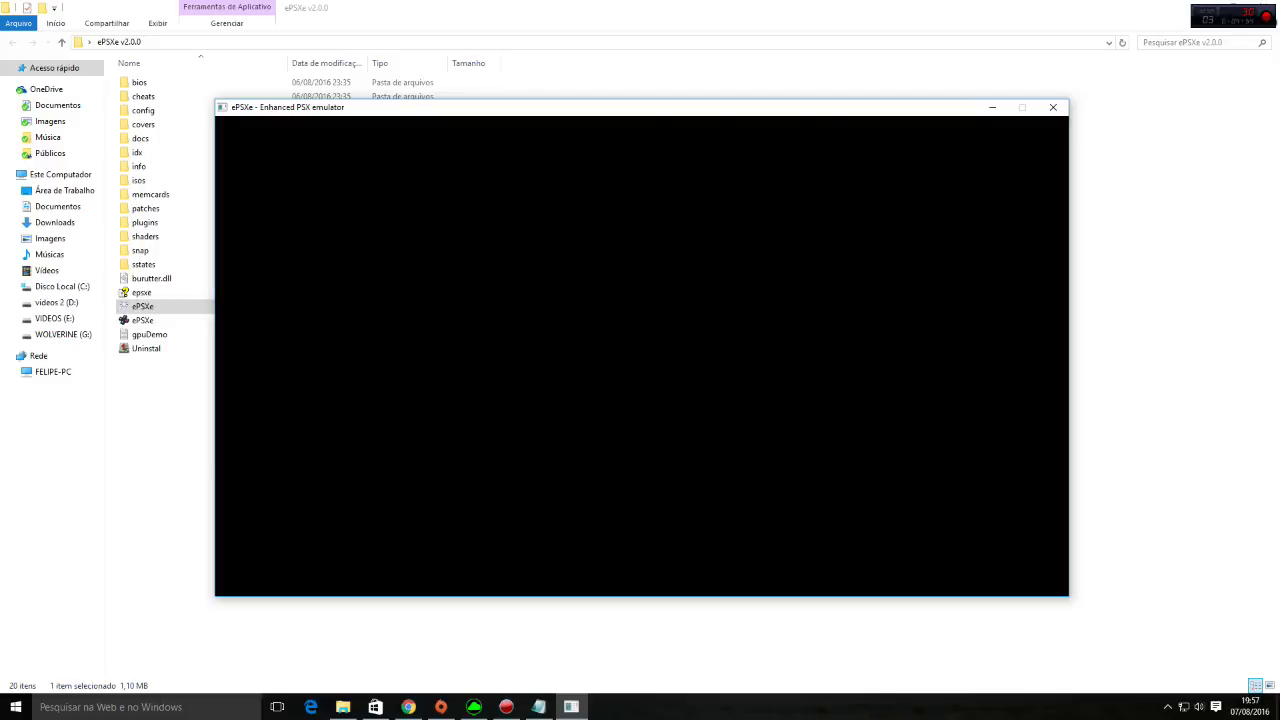
Enter the Metal Gear Solid title menu and start a new game at the Normal level.
key("Return")
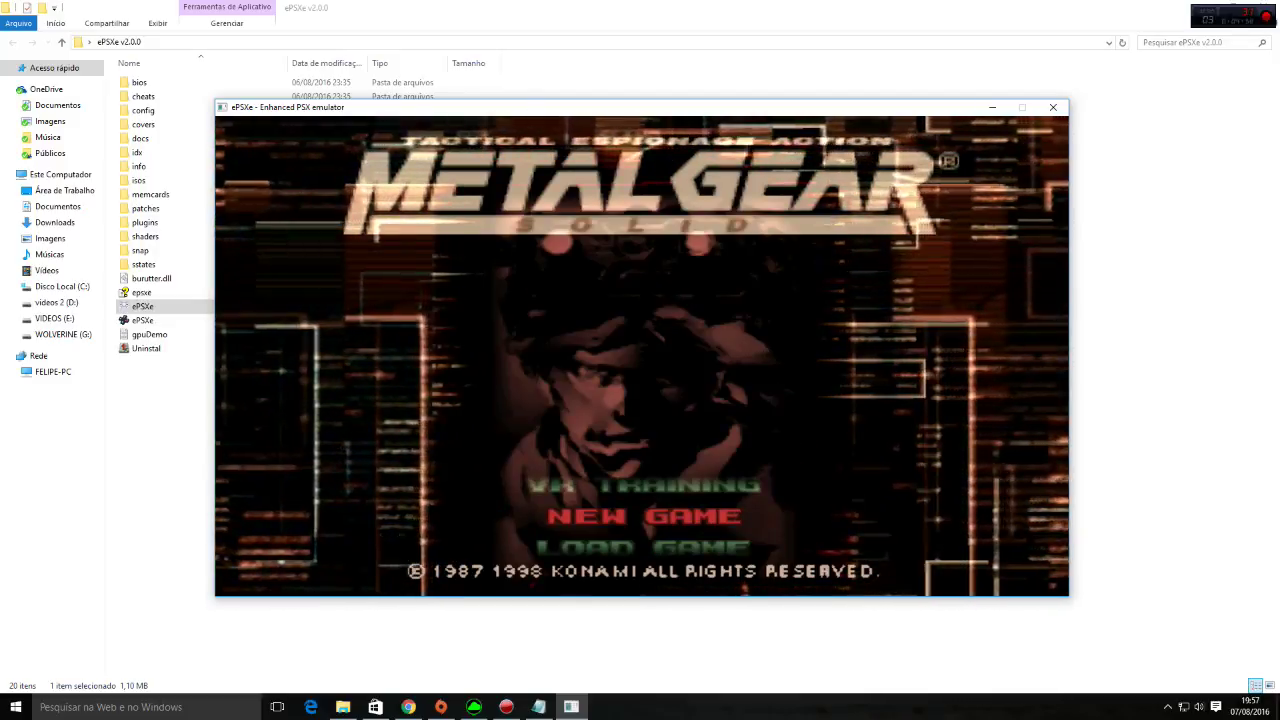
key("Up")
key("Down")
key("Return")
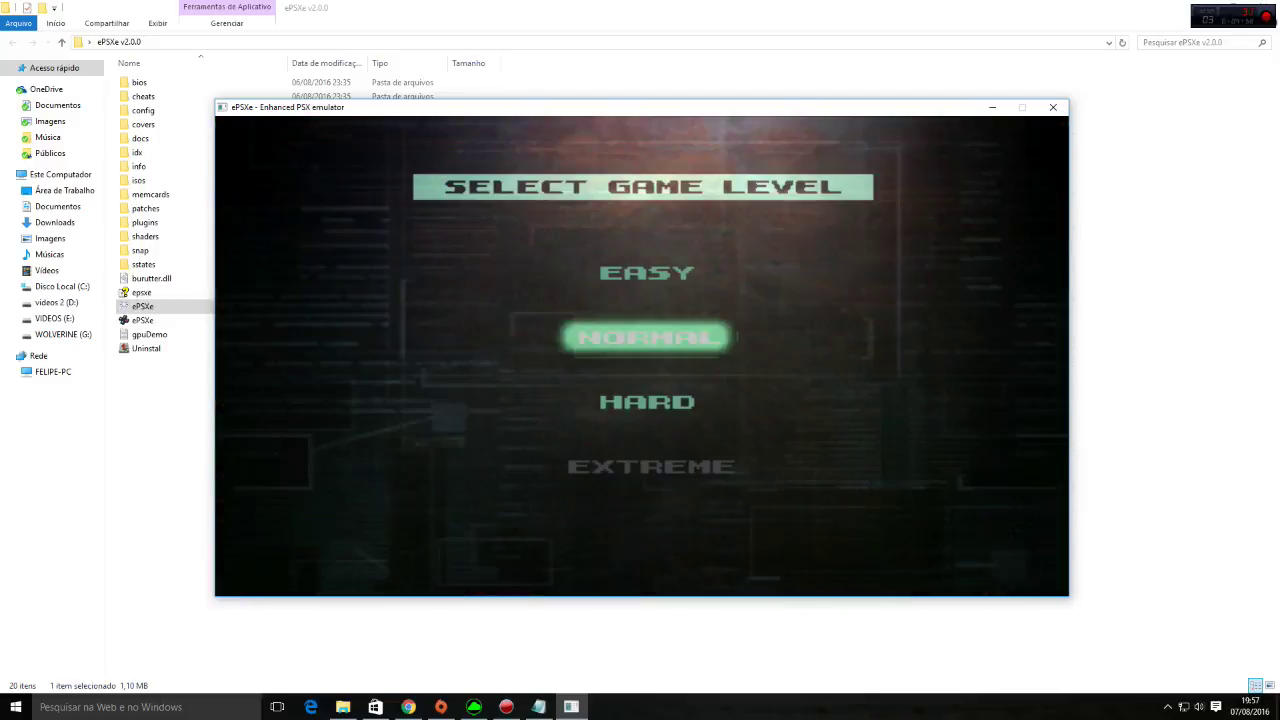
key("Return")
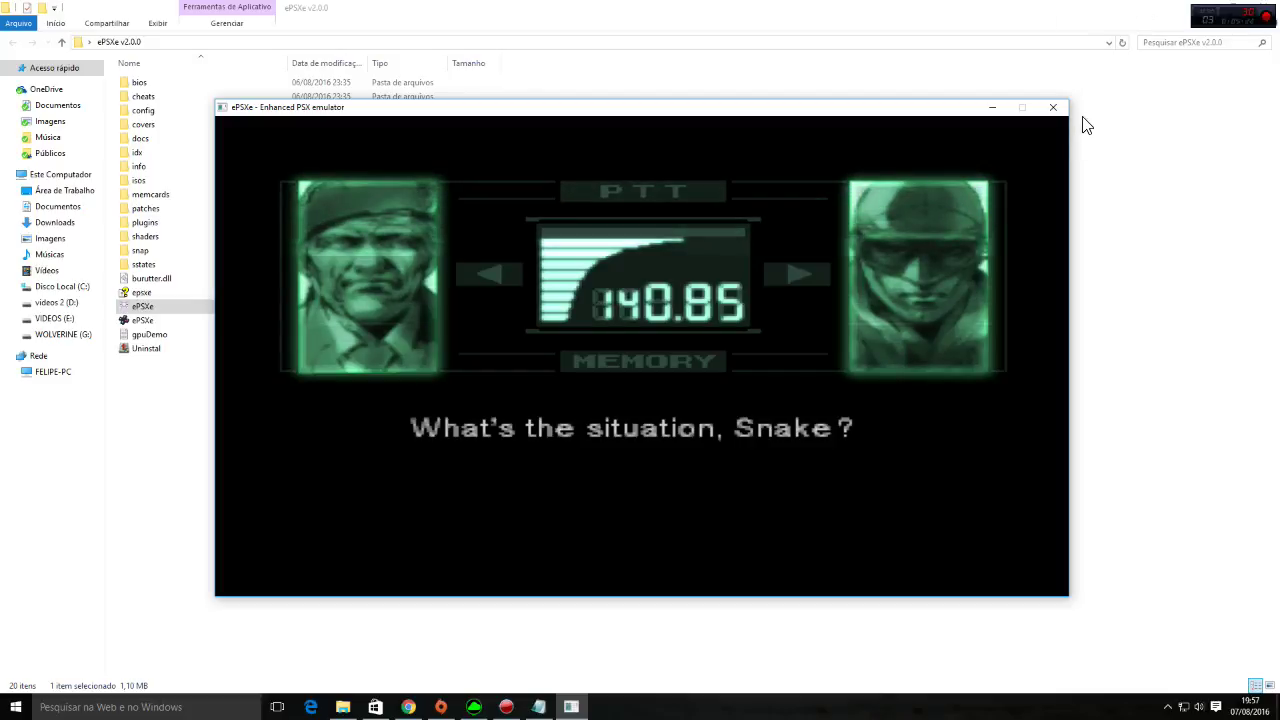
Close the running game and confirm quitting it.
left_click(1053, 107)
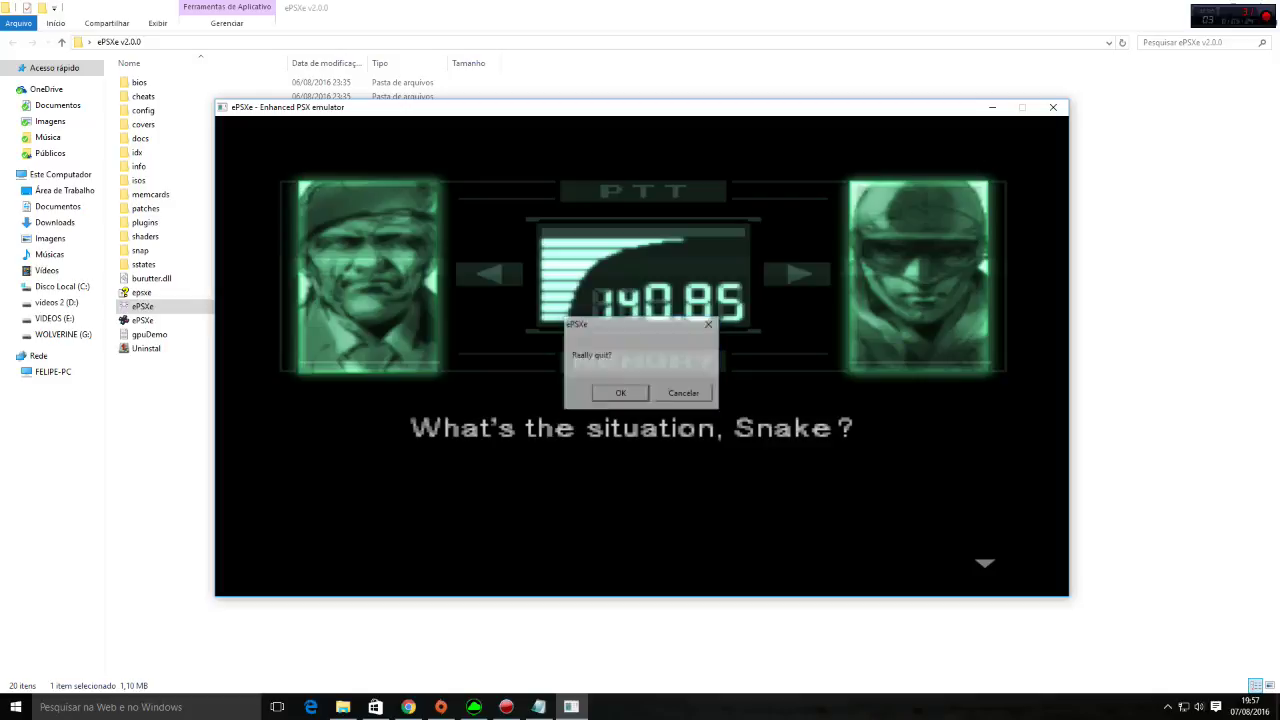
key("Return")
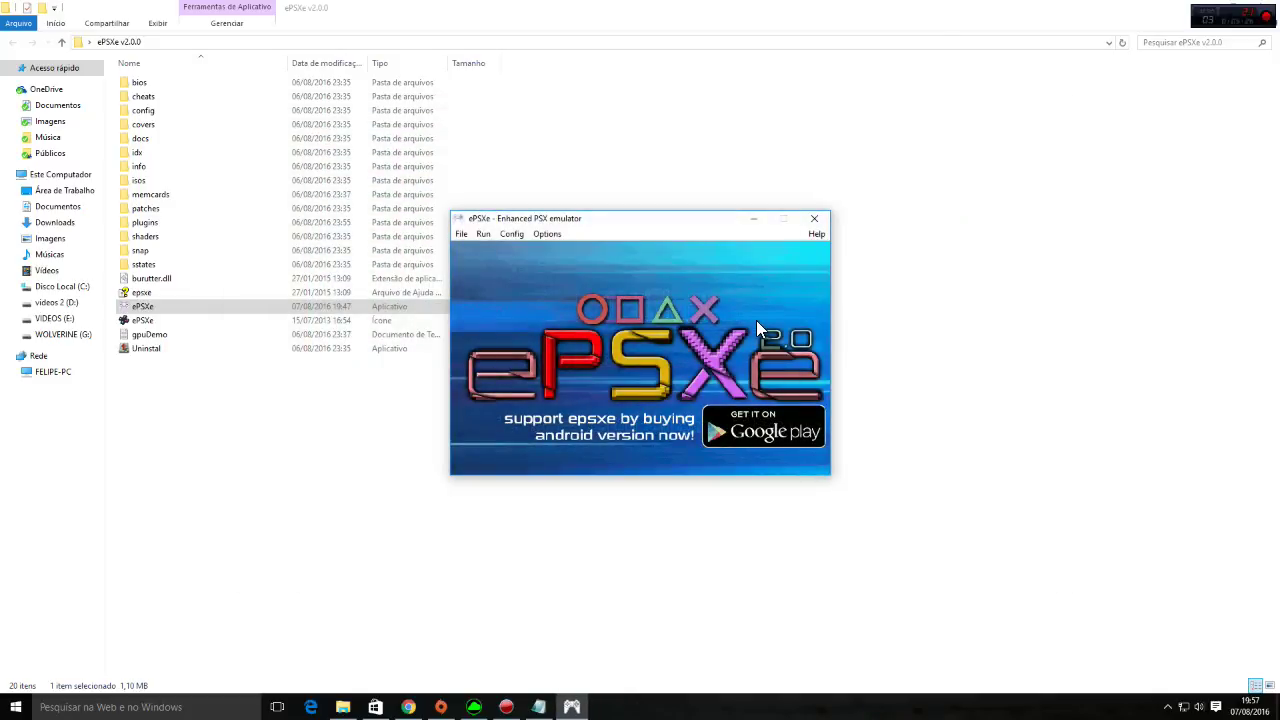